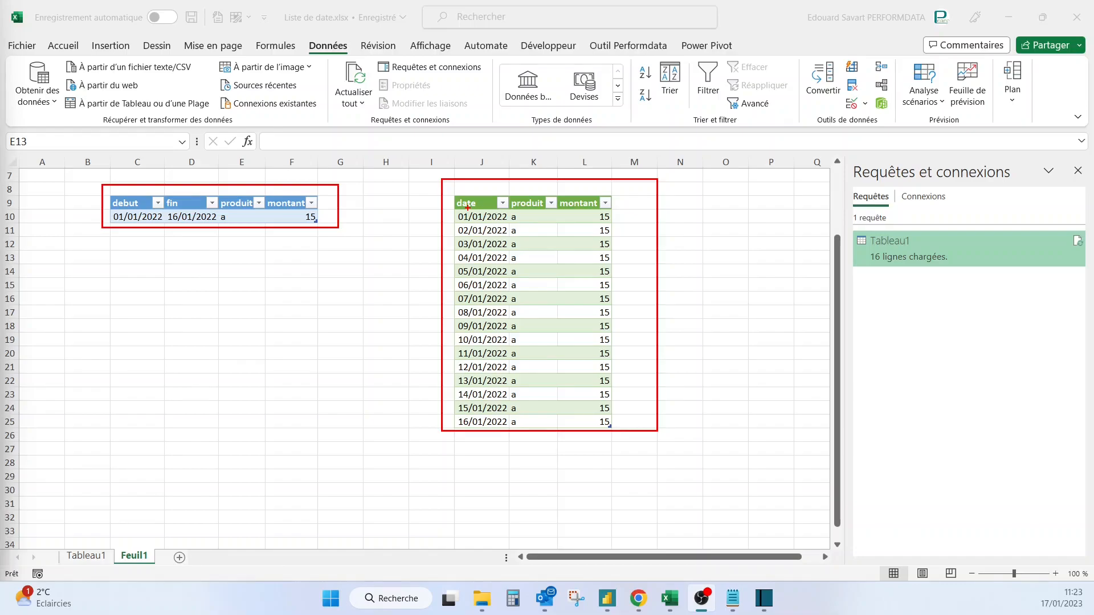
Enter the headers debut, fin, produit and montant in cells C15 to F15
key(Escape)
click(148, 285)
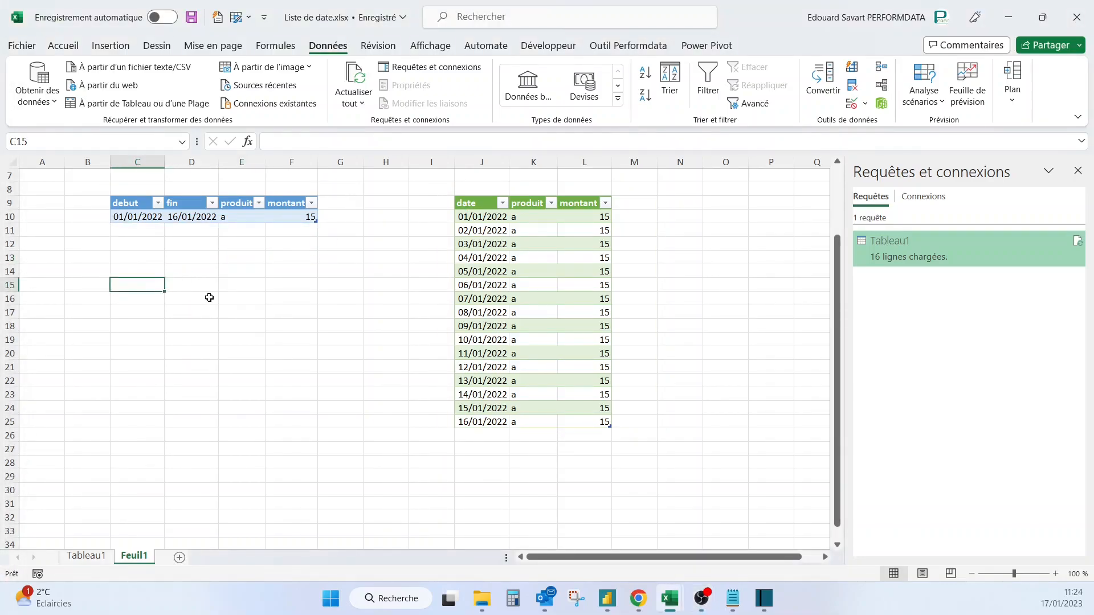
text(debut)
key(Tab)
text(fin)
key(Tab)
text(produit)
key(Tab)
text(montant)
key(Return)
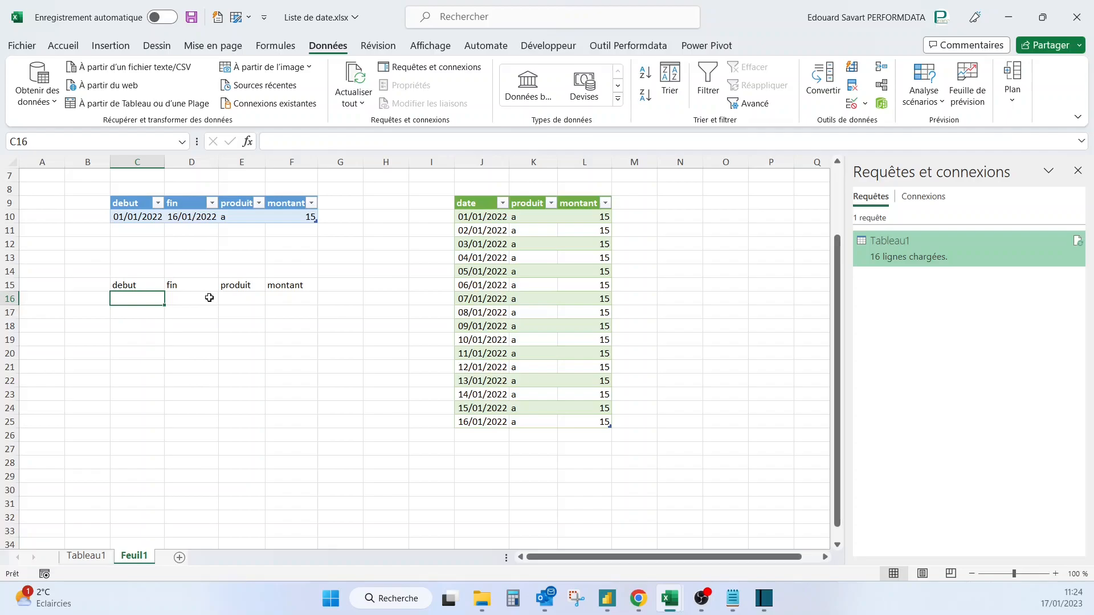
Fill row 16 under the new headers with 01/02/2022, 15/02/2022, b and 13
text(01/02/2022)
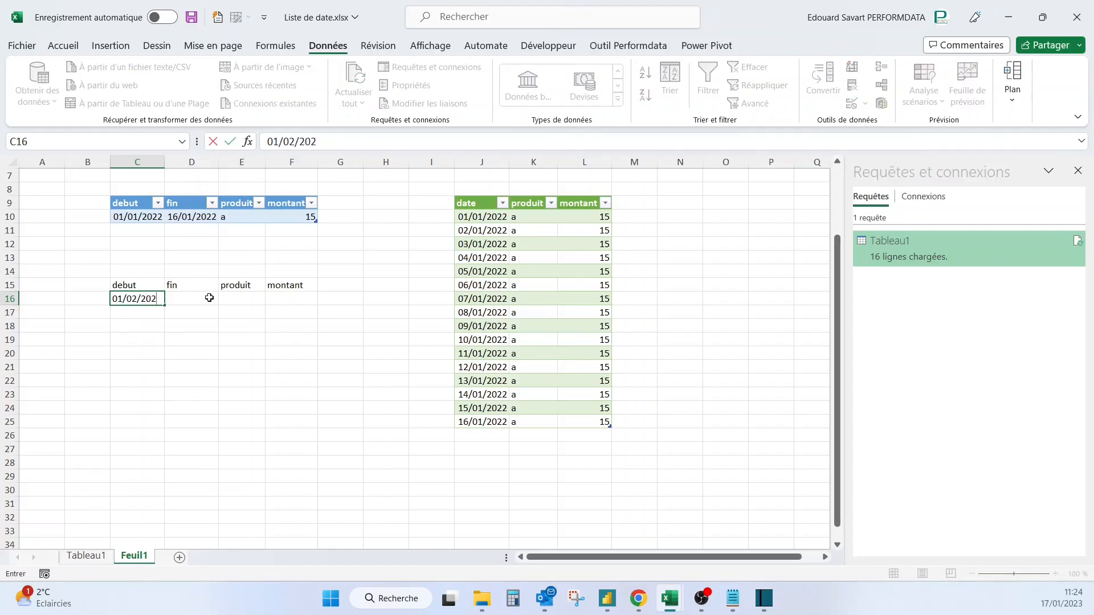
key(Tab)
text(15/02/2022)
key(Tab)
text(b)
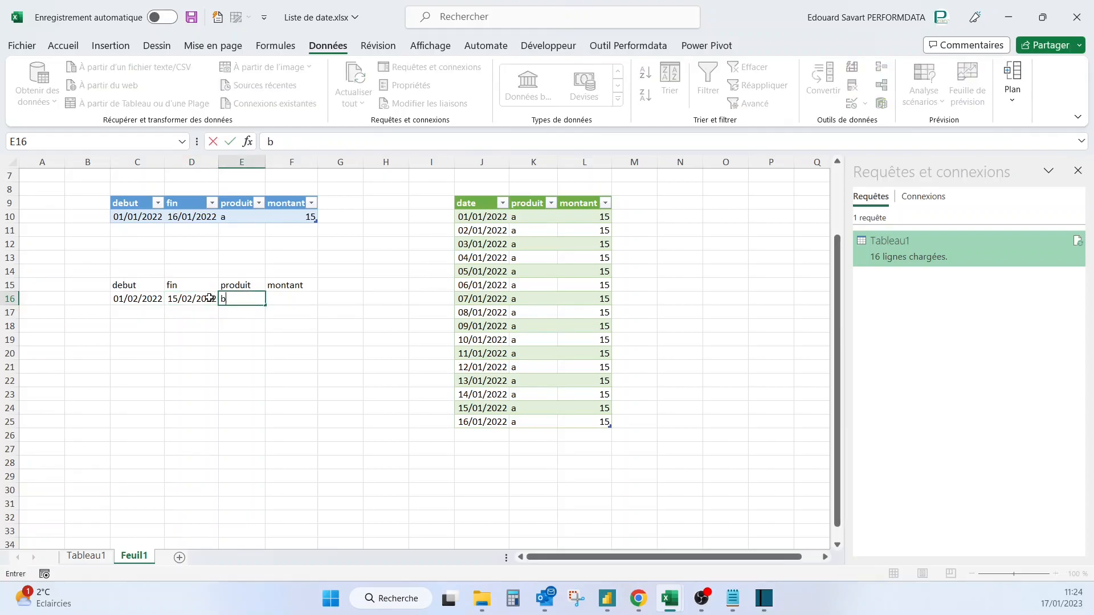
key(Tab)
text(13)
key(Return)
Convert the range C15:F16 into a table with headers
key(Up)
drag(138, 286, 299, 300)
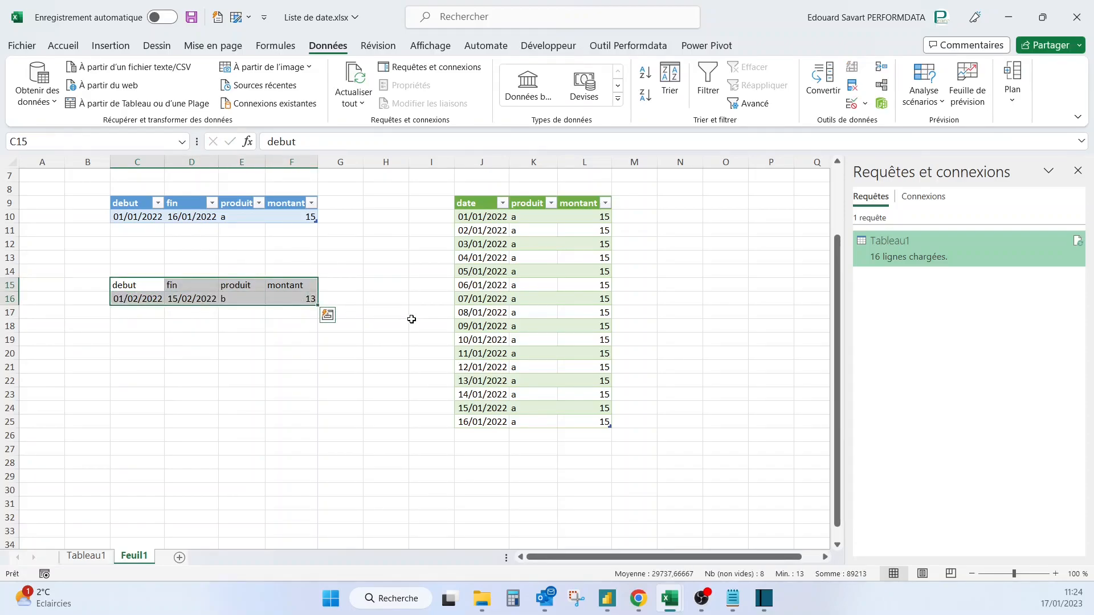
key(ctrl+l)
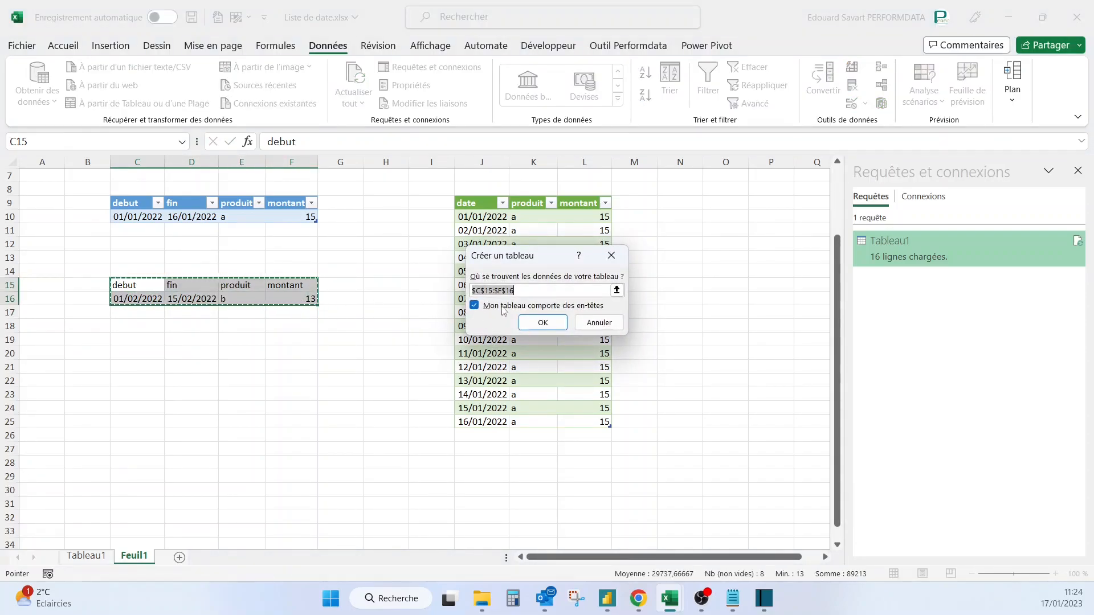
click(542, 322)
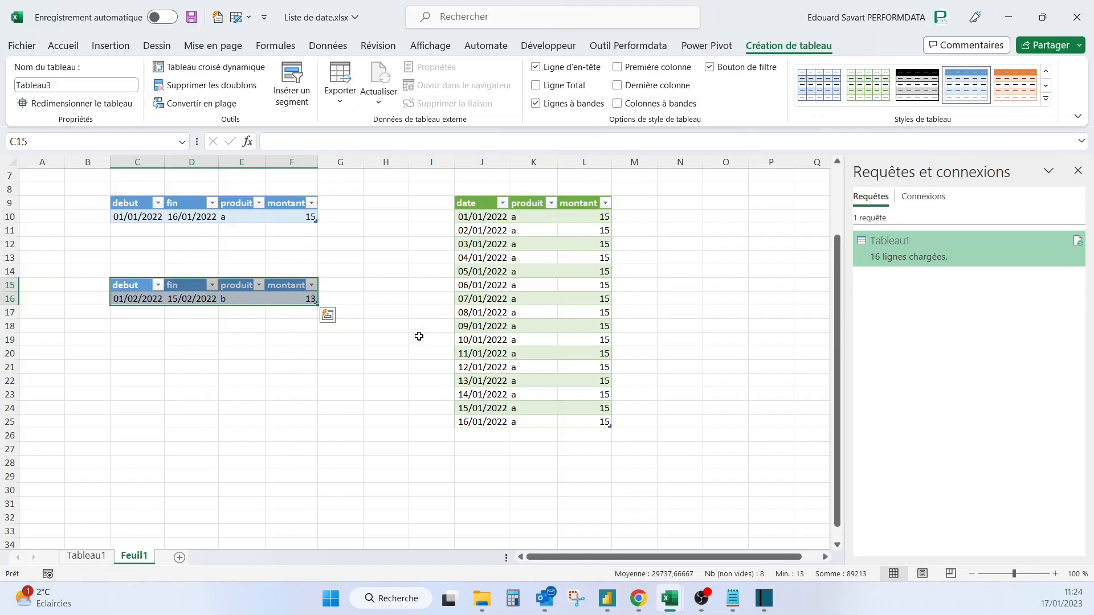
Load the new table into the Power Query editor and delete its automatic "Type modifié" step
click(327, 46)
drag(302, 35, 359, 62)
drag(62, 96, 209, 114)
key(Escape)
click(165, 105)
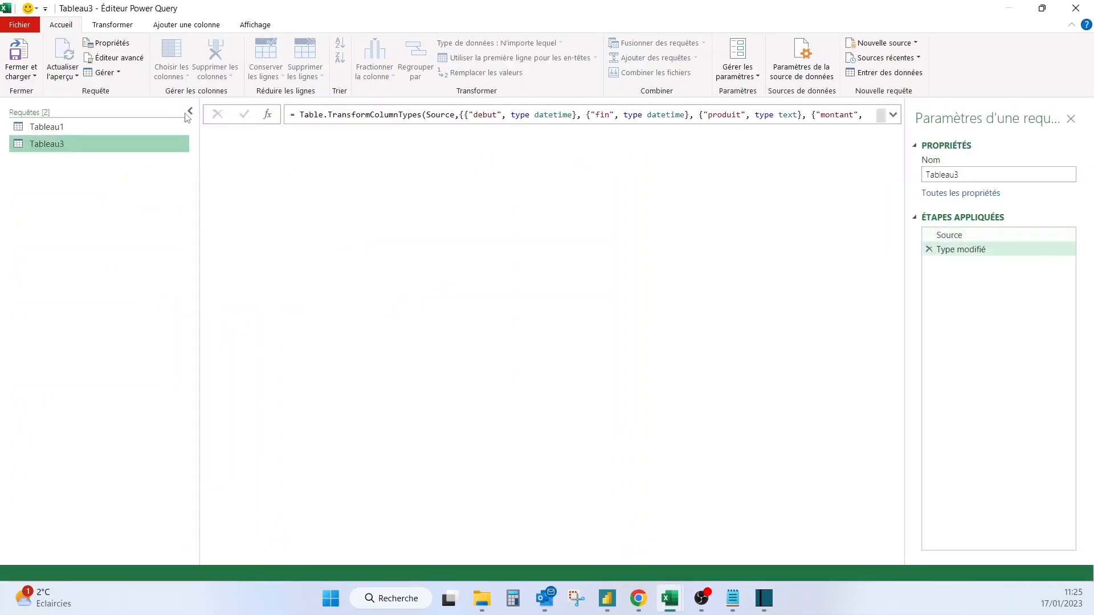
click(928, 250)
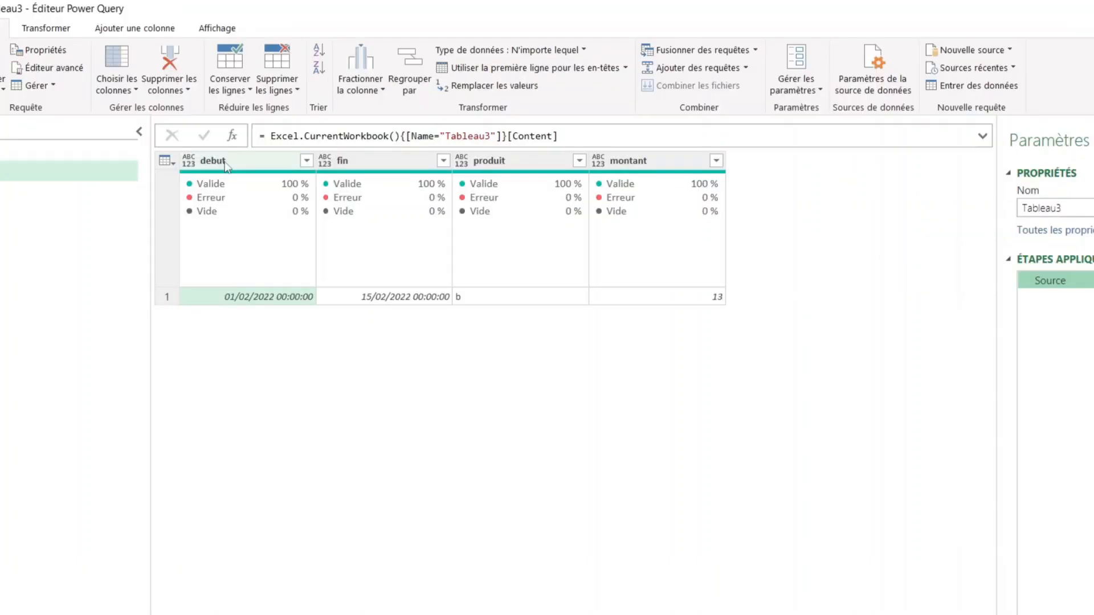
Change the data type of the debut and fin columns to Date
click(356, 165)
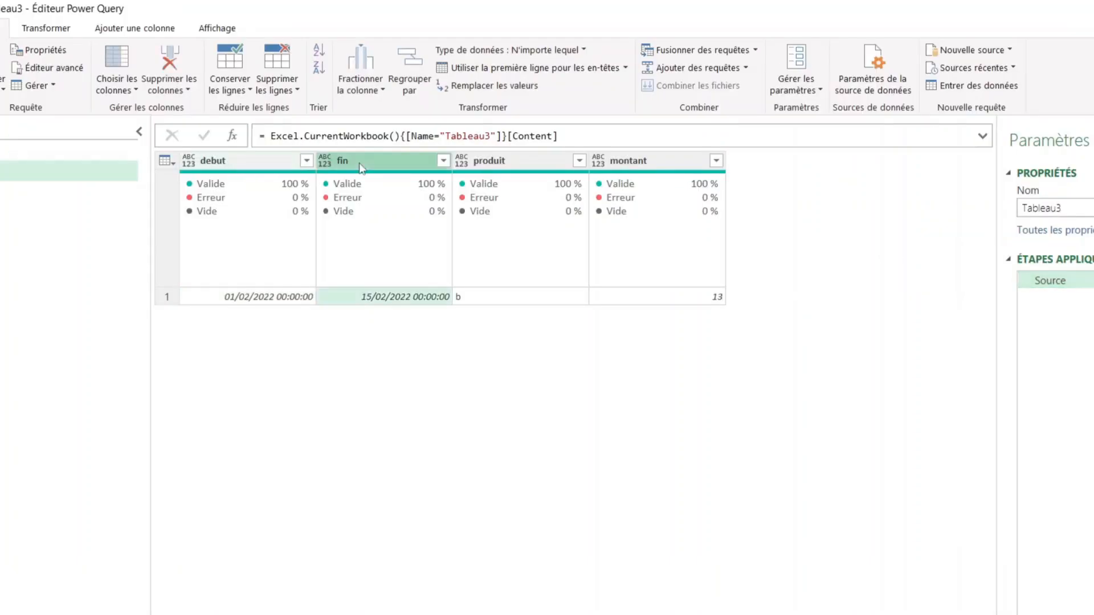
ctrl+click(279, 167)
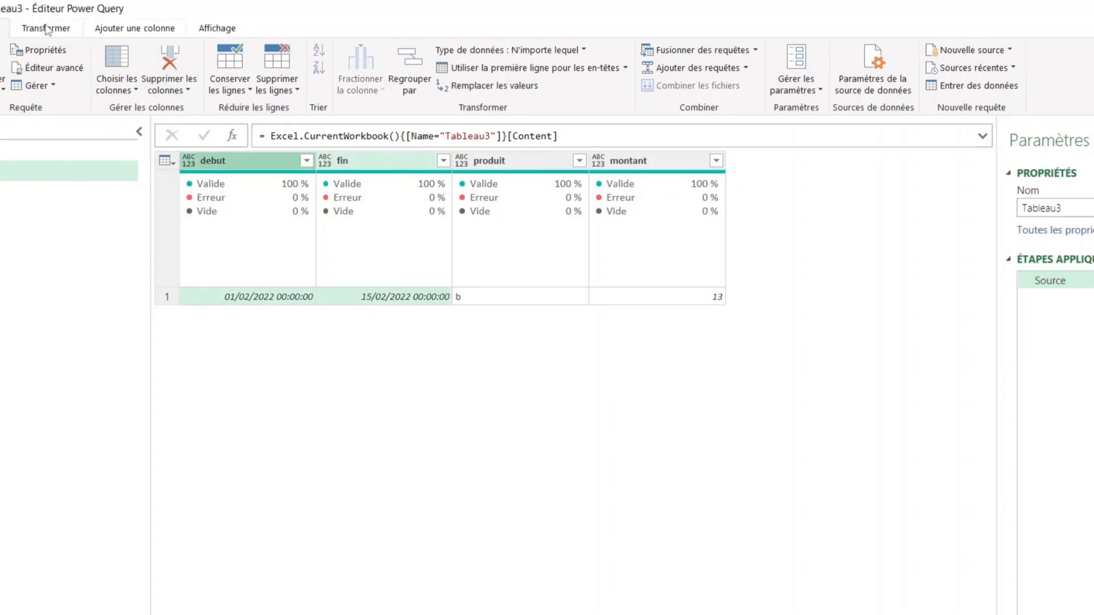
click(49, 28)
click(239, 49)
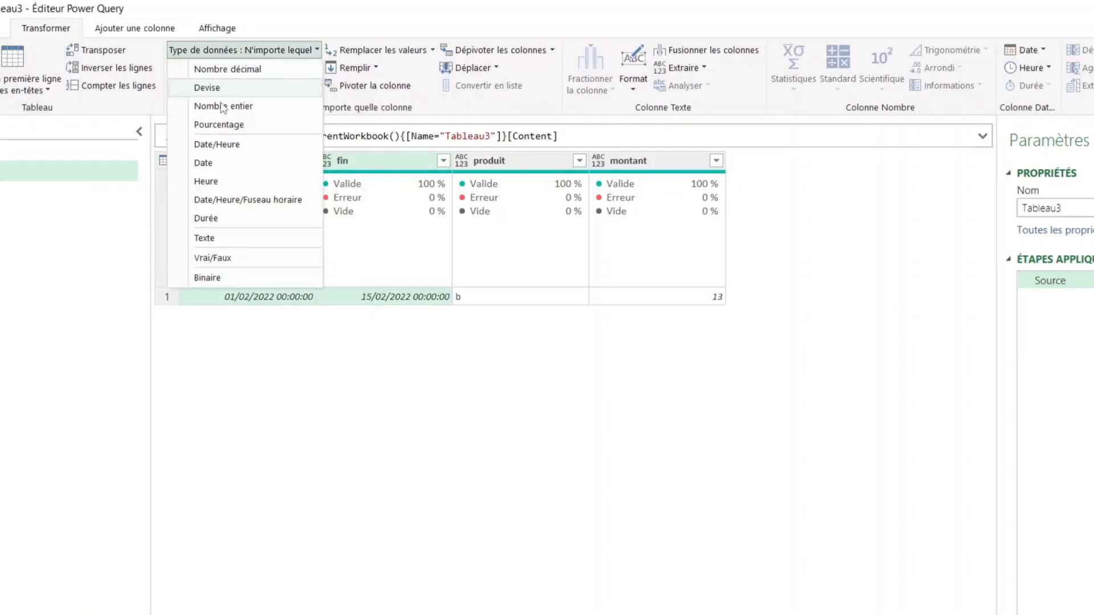
click(234, 161)
Set the montant column to Nombre décimal and the produit column to Texte
click(618, 161)
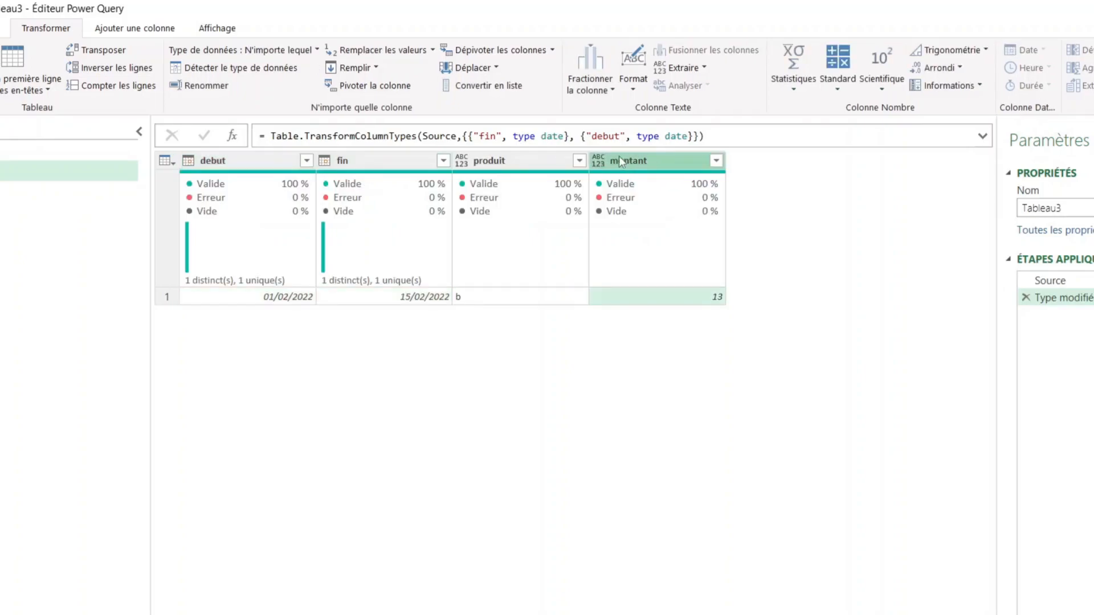
click(599, 160)
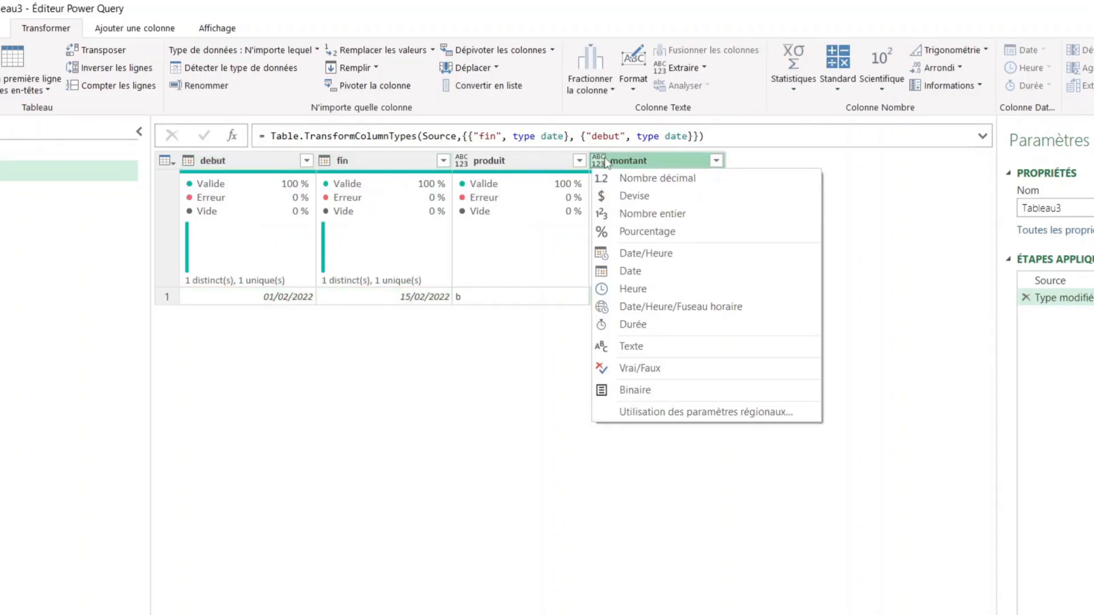
click(661, 181)
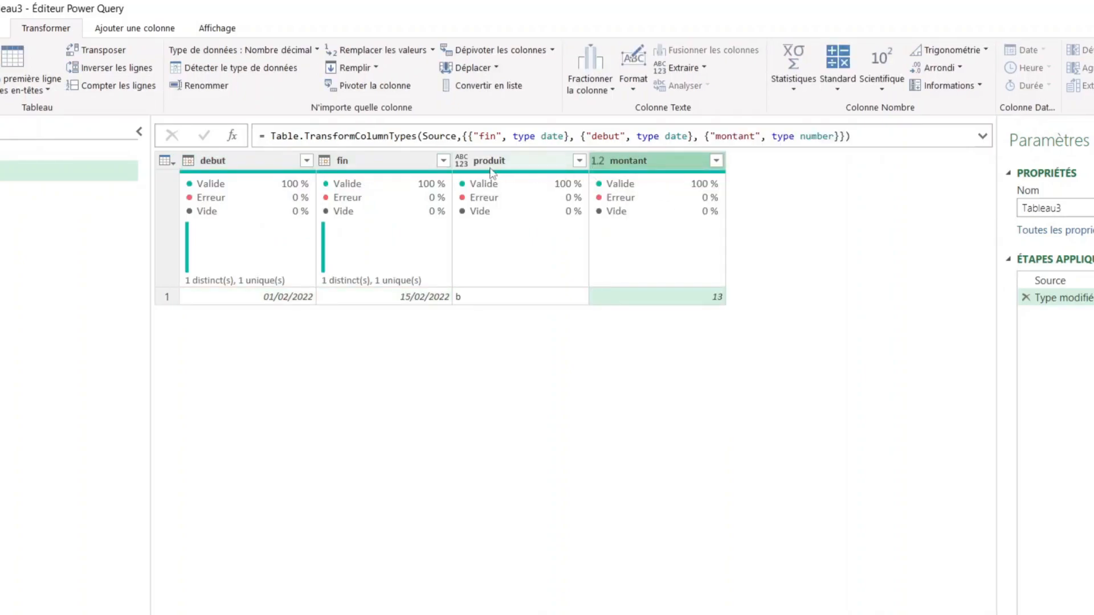
click(461, 161)
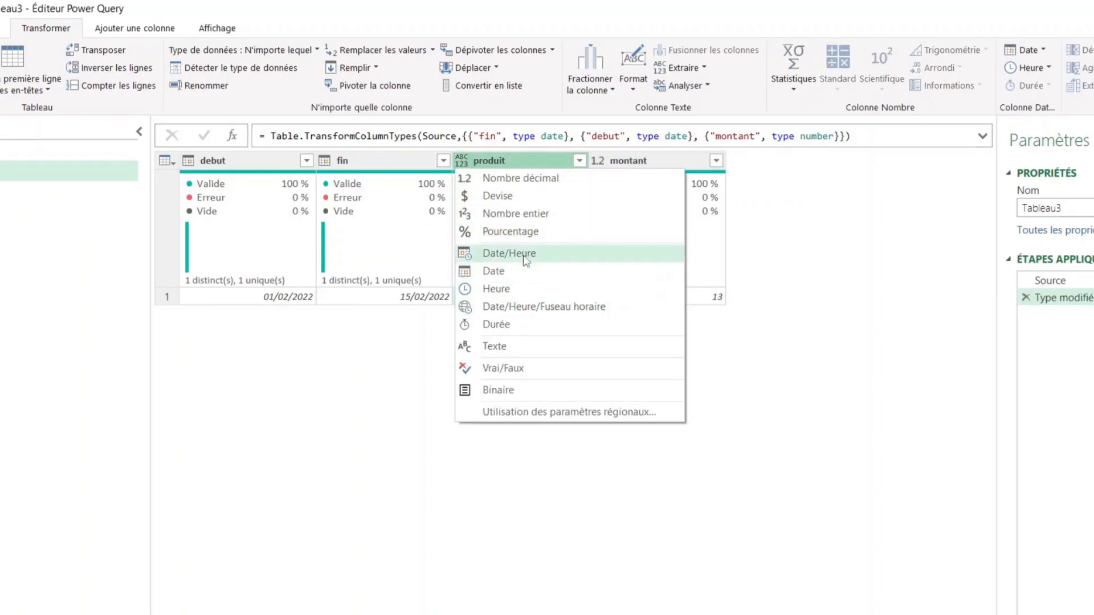
click(573, 349)
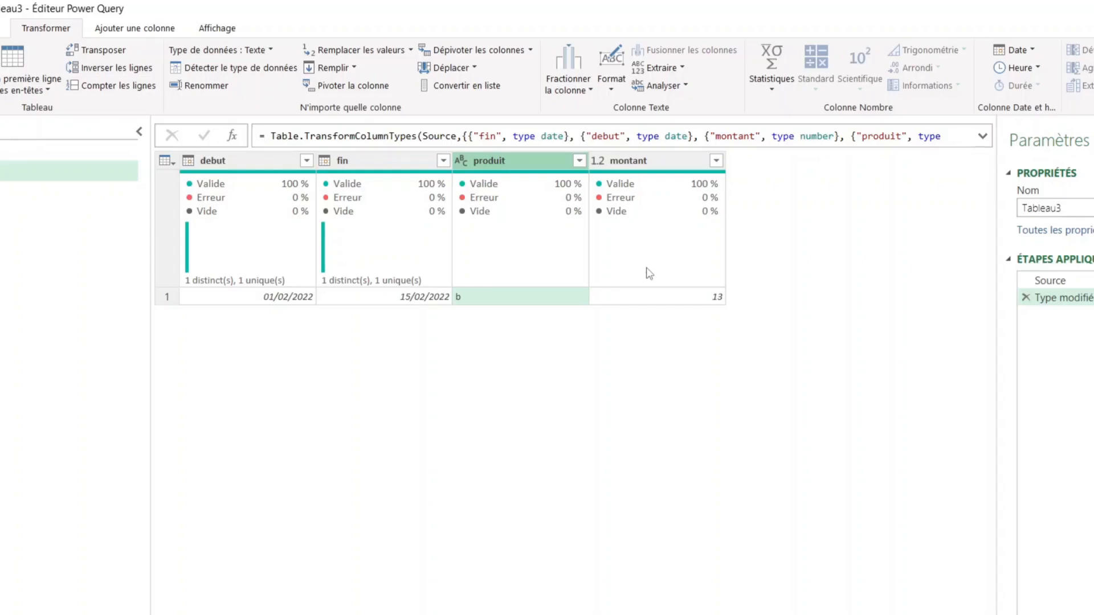
Start a custom column named date
click(149, 33)
click(17, 68)
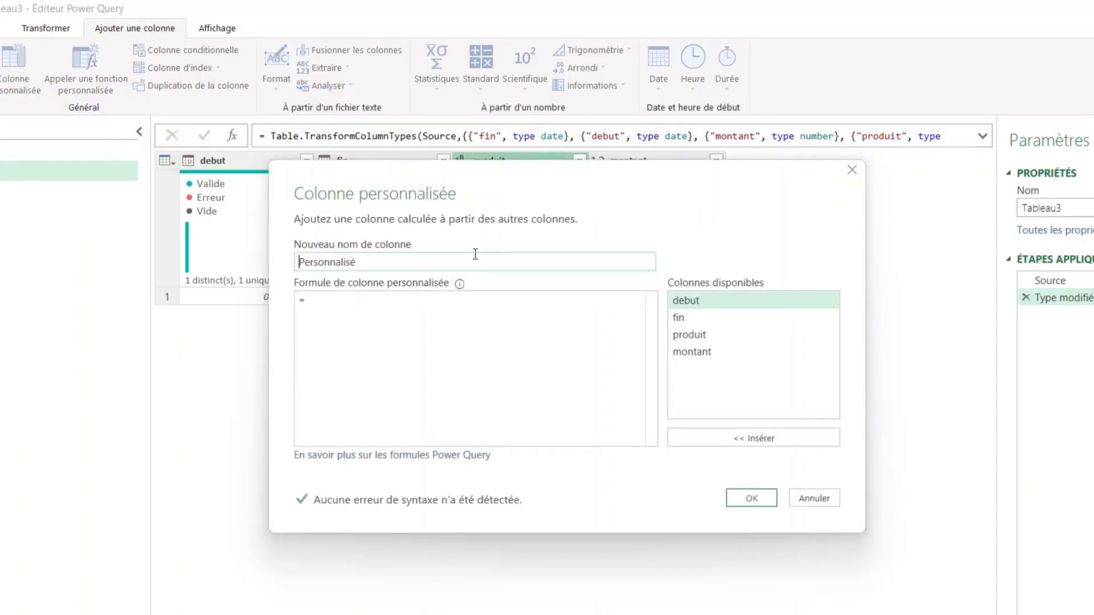
text(date)
click(408, 324)
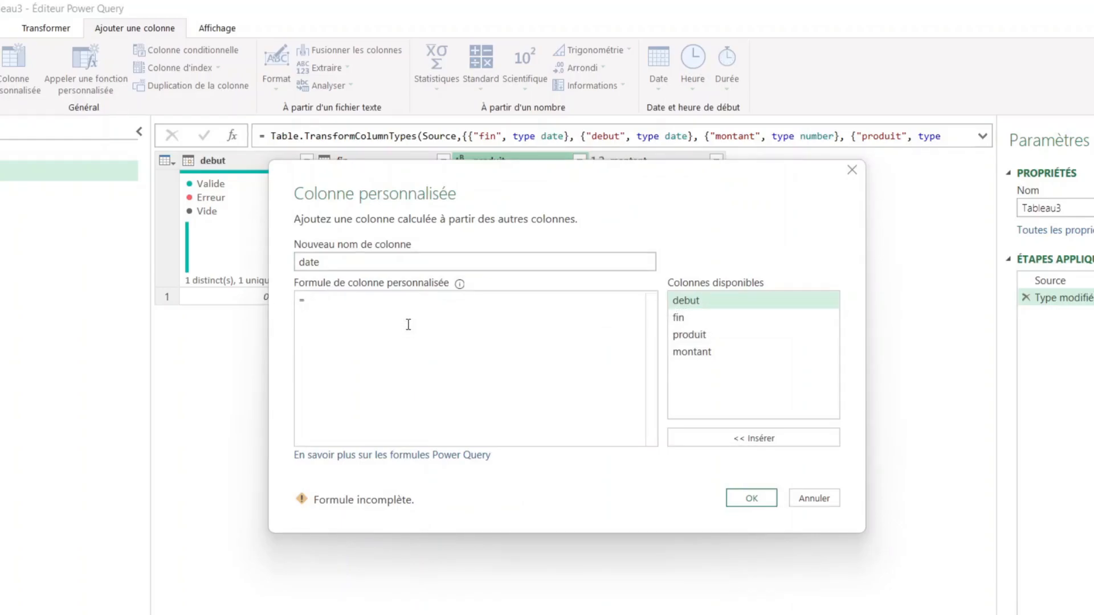
Begin the custom column formula with List.Dates, using [debut] as the start date
text(List)
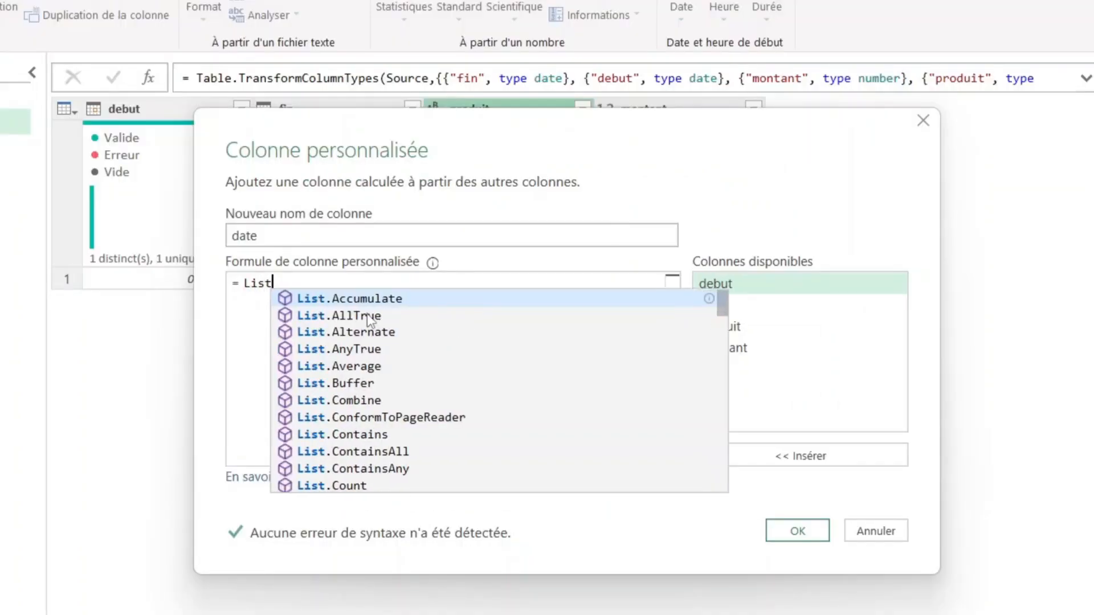
text(.Dates()
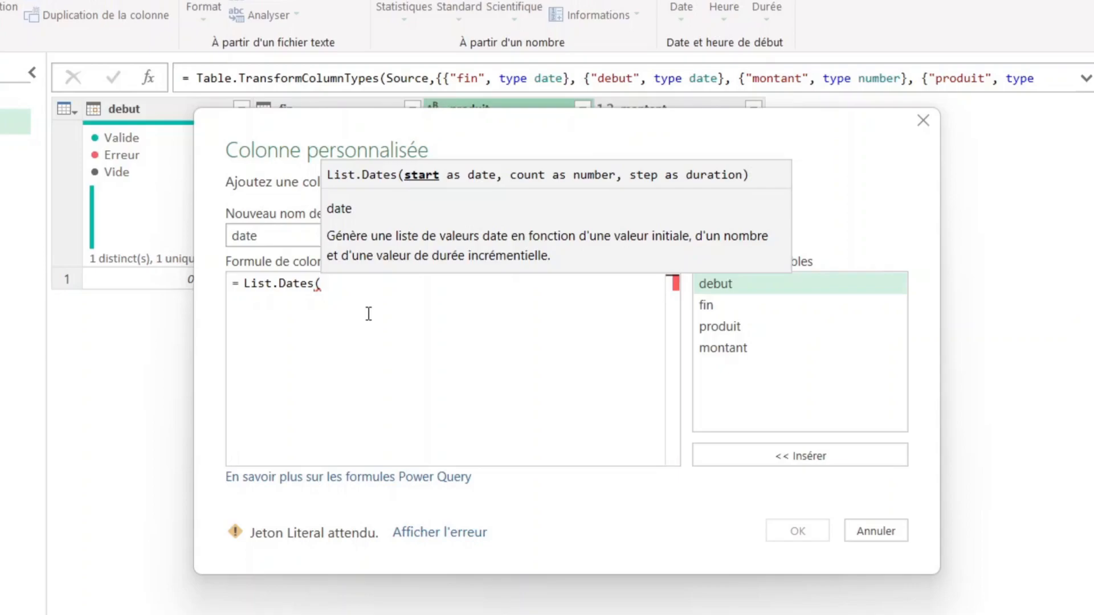
text([)
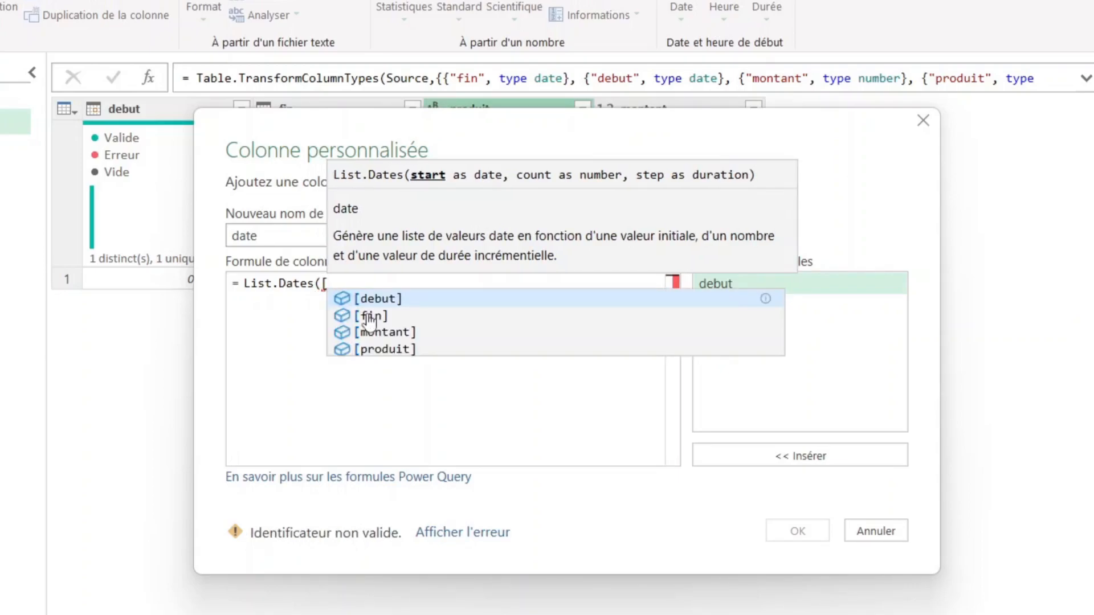
key(Tab)
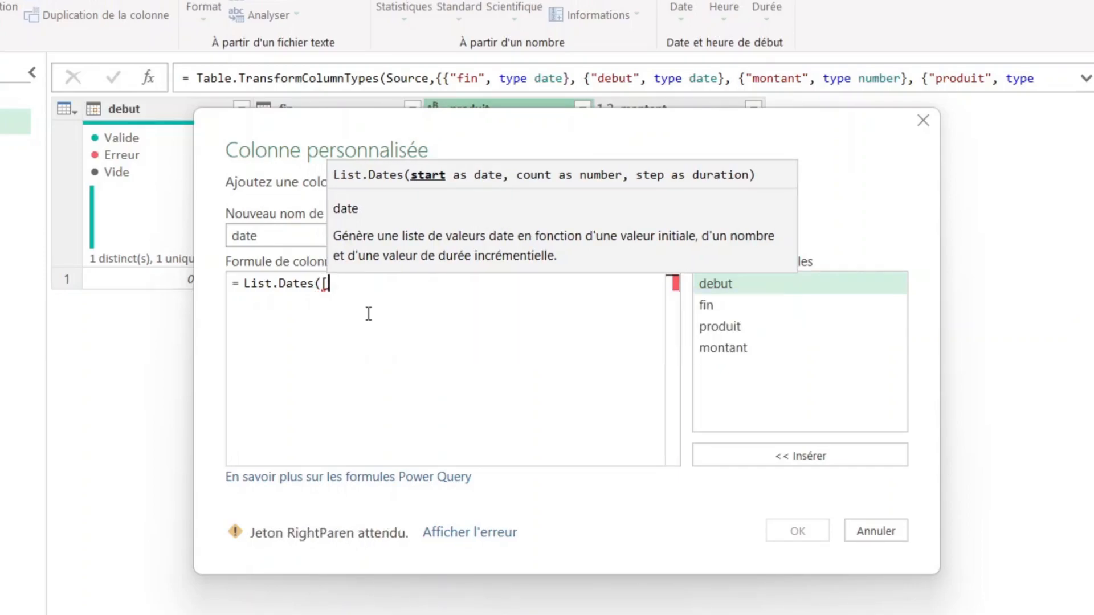
text(,)
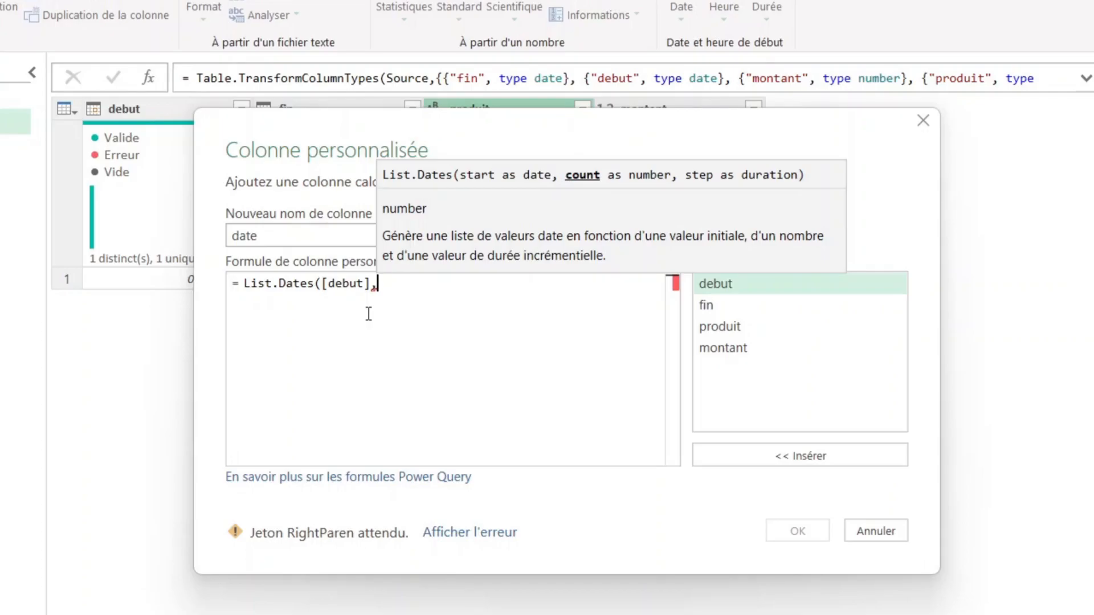
Enter Duration.Days([fin]-[debut])+1 as the count argument of List.Dates
text(du)
key(Tab)
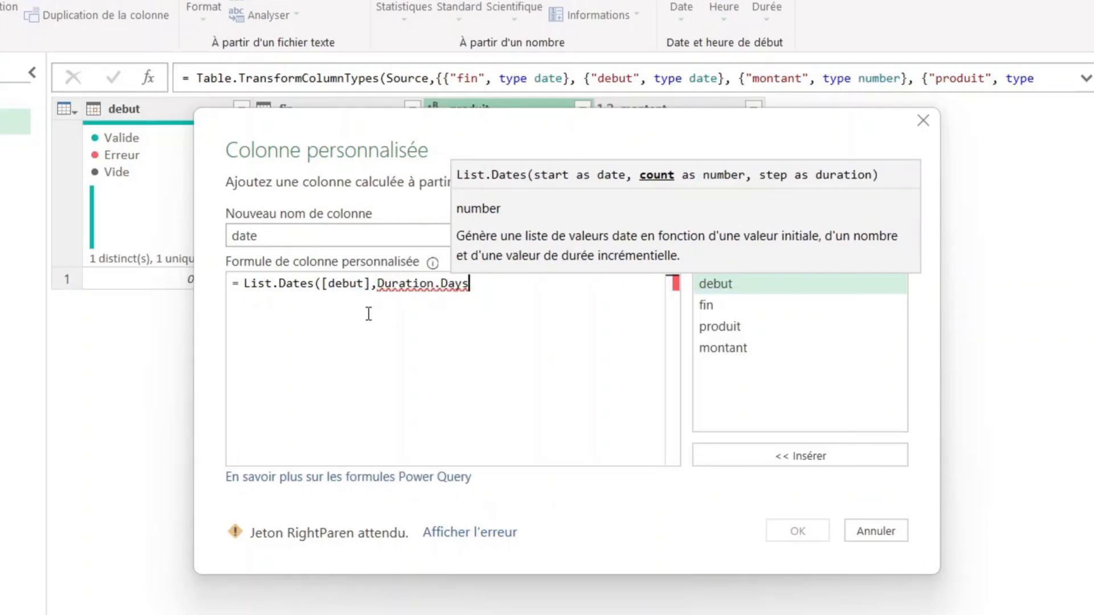
text(([f)
key(BackSpace)
text([fi)
key(Tab)
text(-d)
key(BackSpace)
text([)
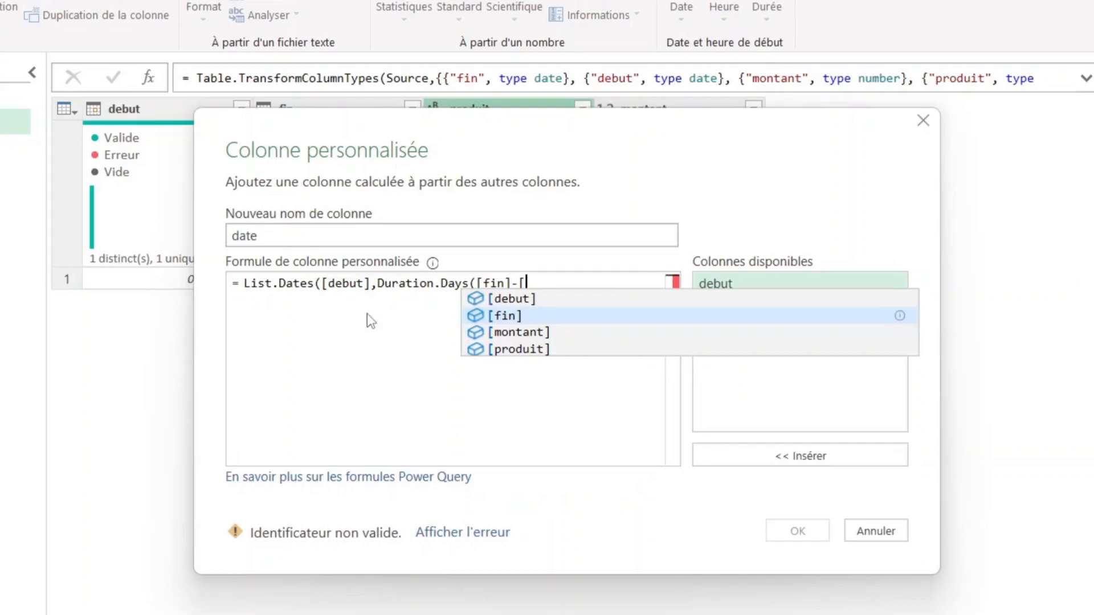
text(debut)
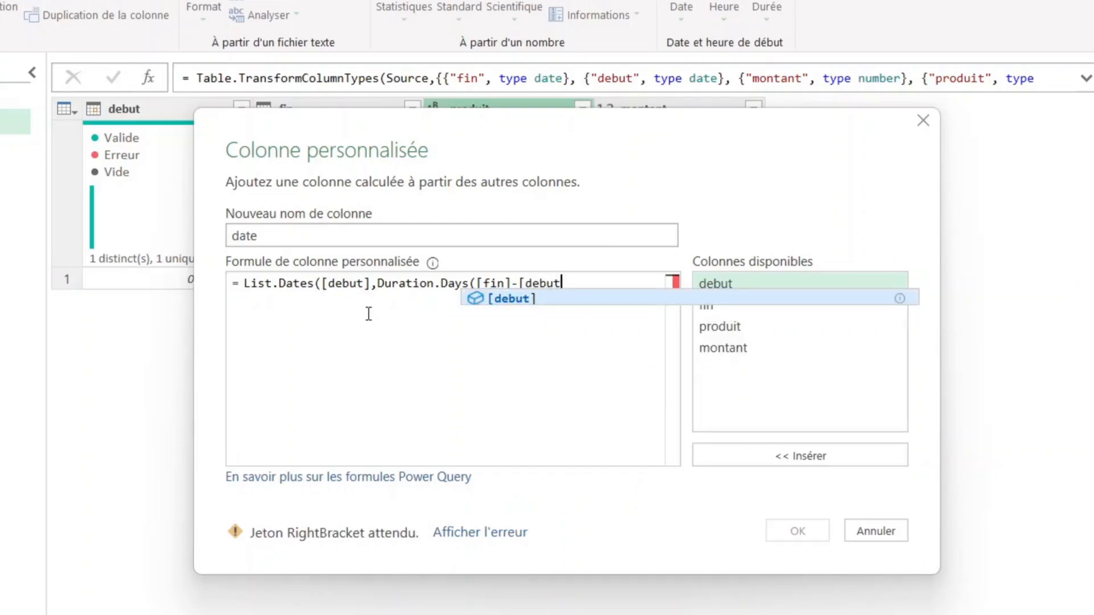
text(]))
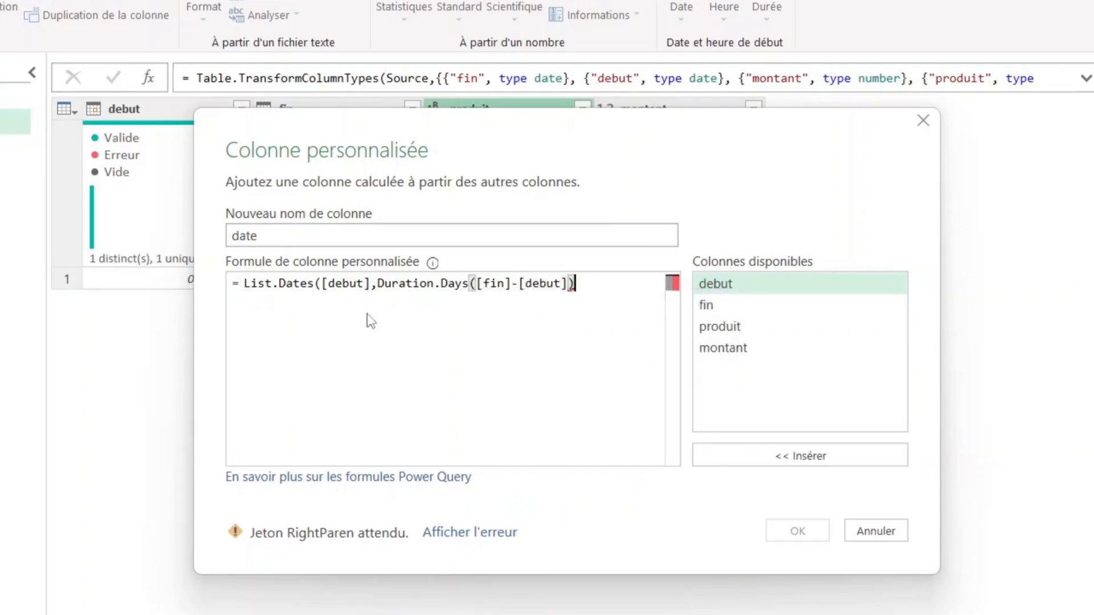
text(+1,)
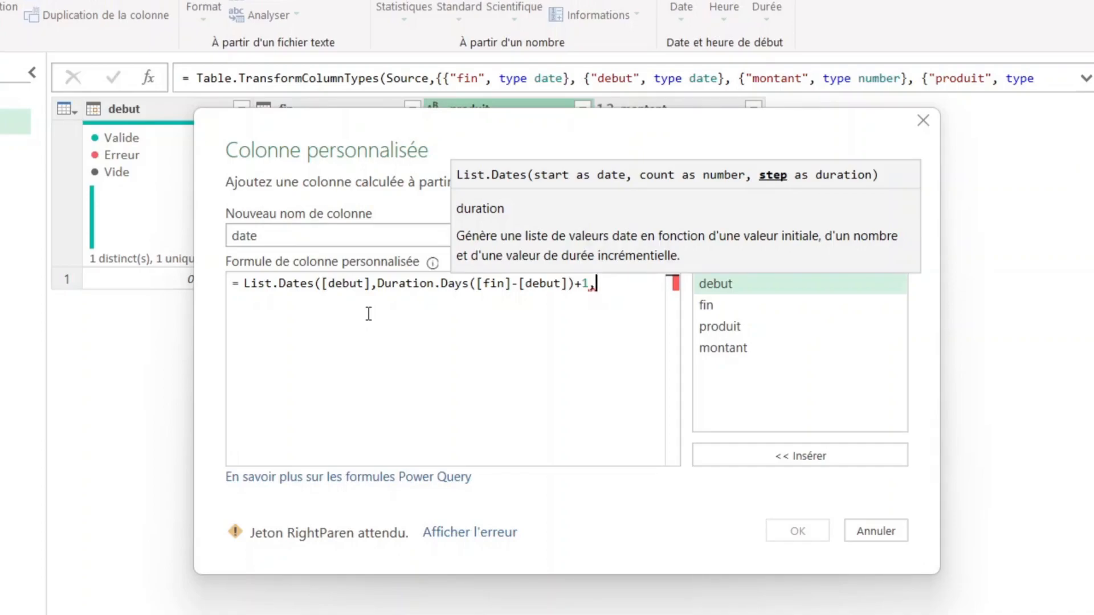
Complete the formula with #duration(1,0,0,0) as the step argument and create the date column
text(#)
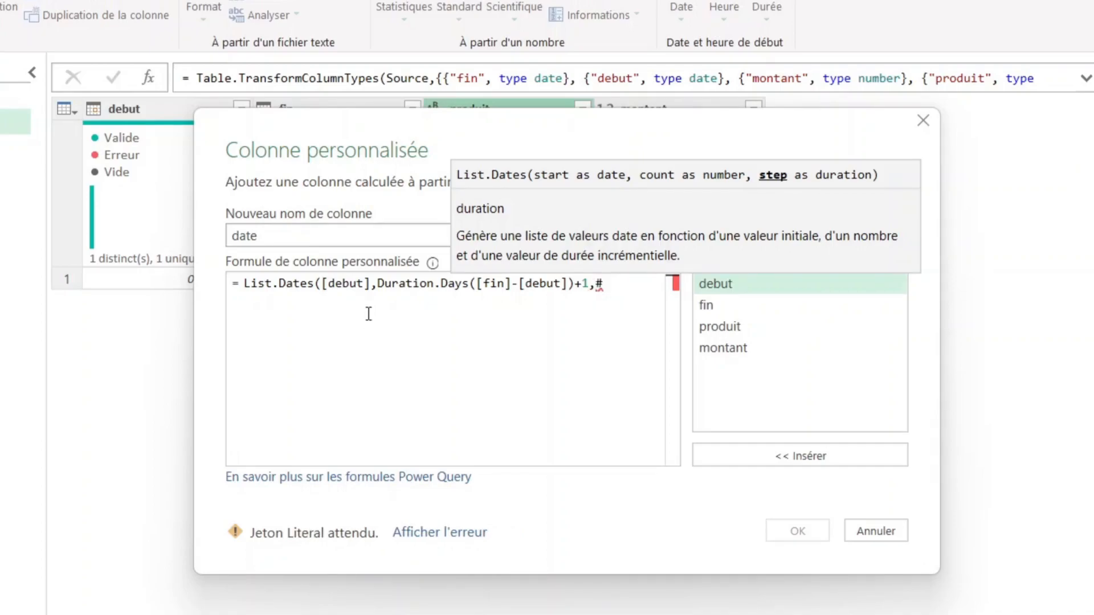
text(duration()
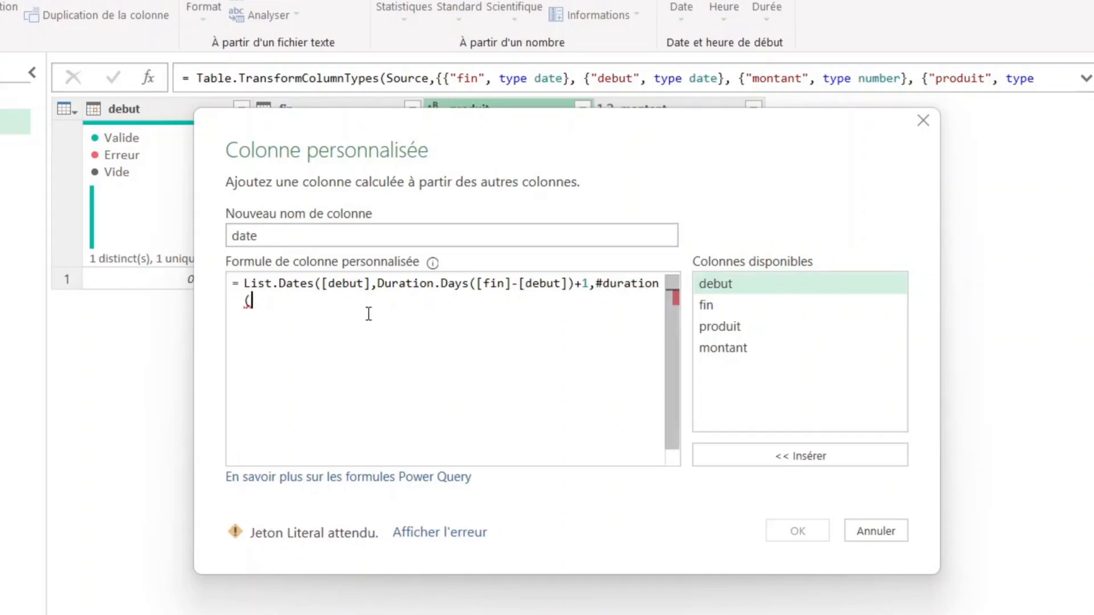
text(1,0,0,0))
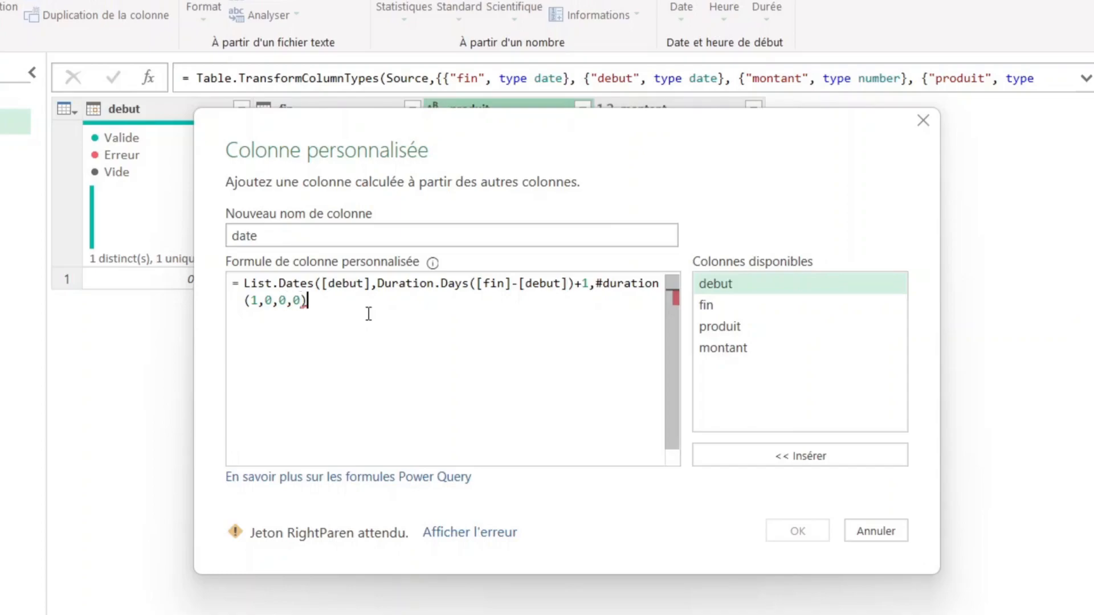
text())
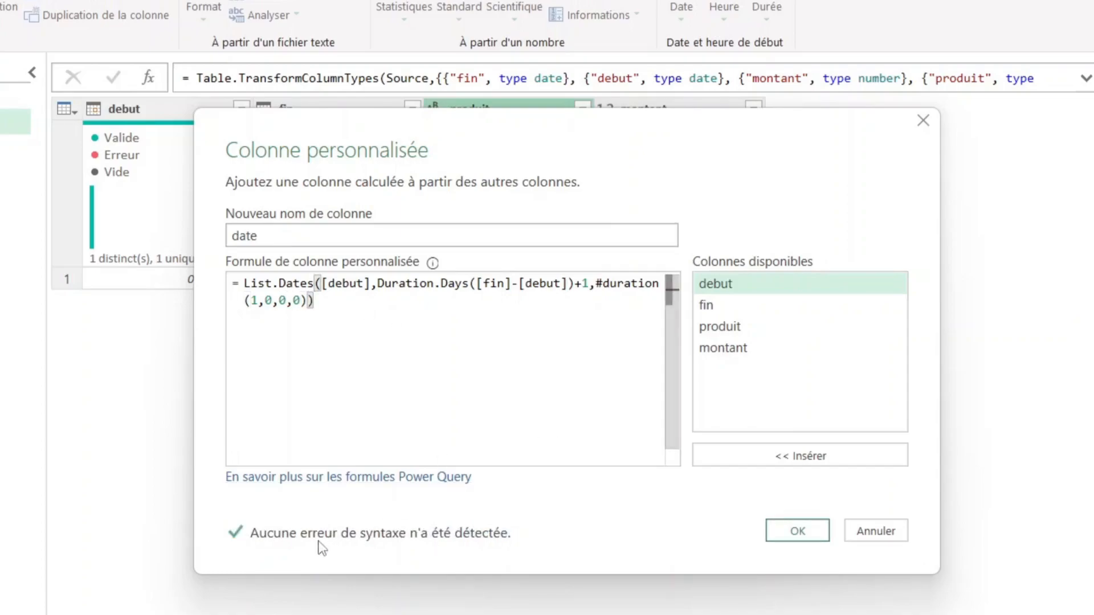
click(827, 531)
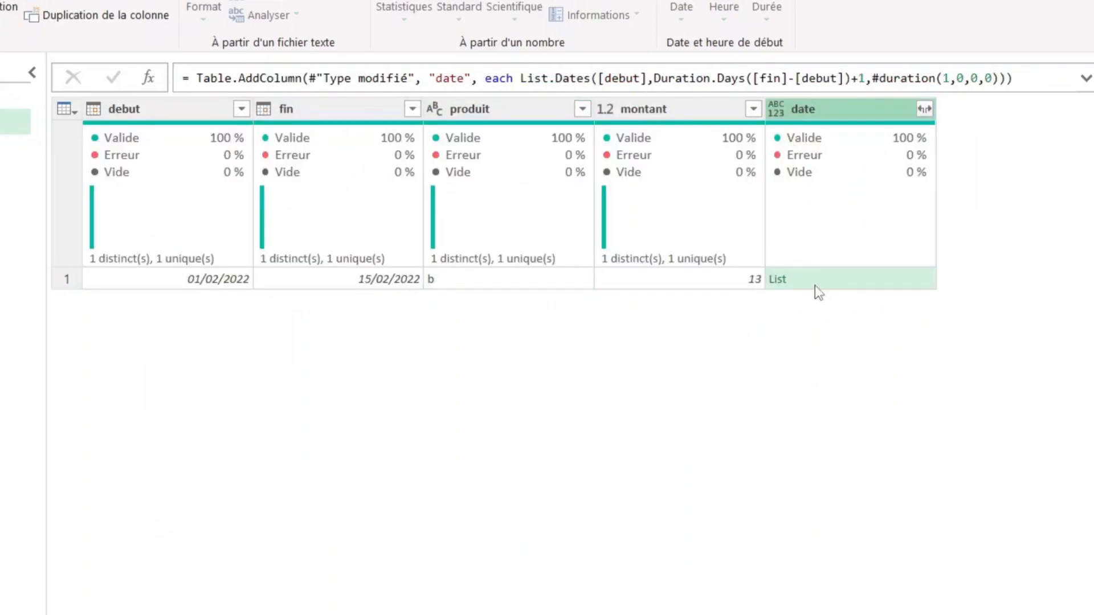
Open the list in the date column to examine the generated dates
click(780, 285)
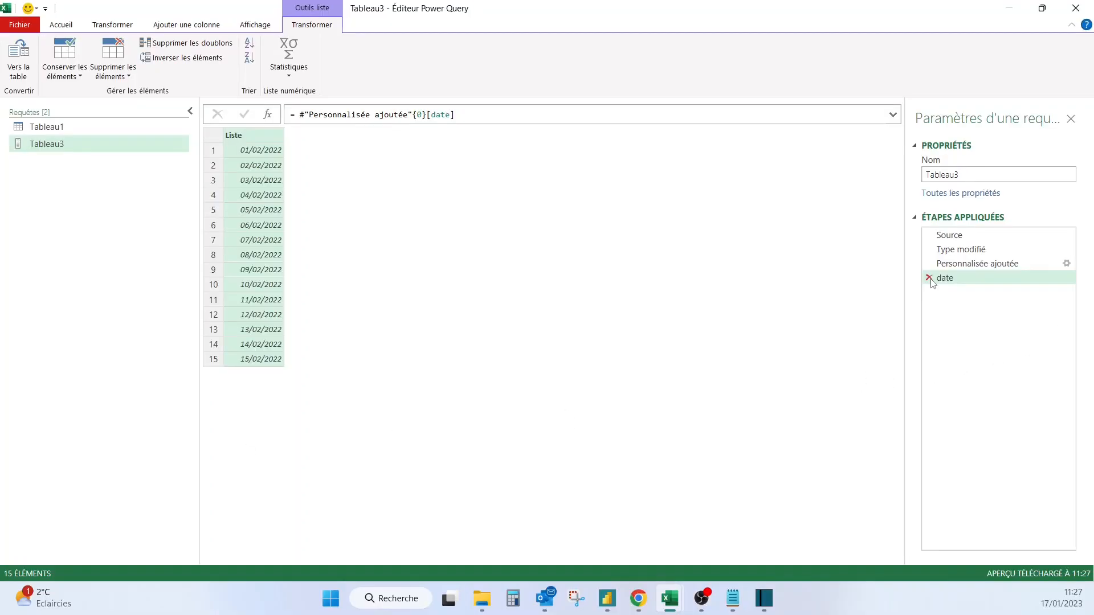
Delete the list drill-down step and expand the date column's list to new rows
click(929, 278)
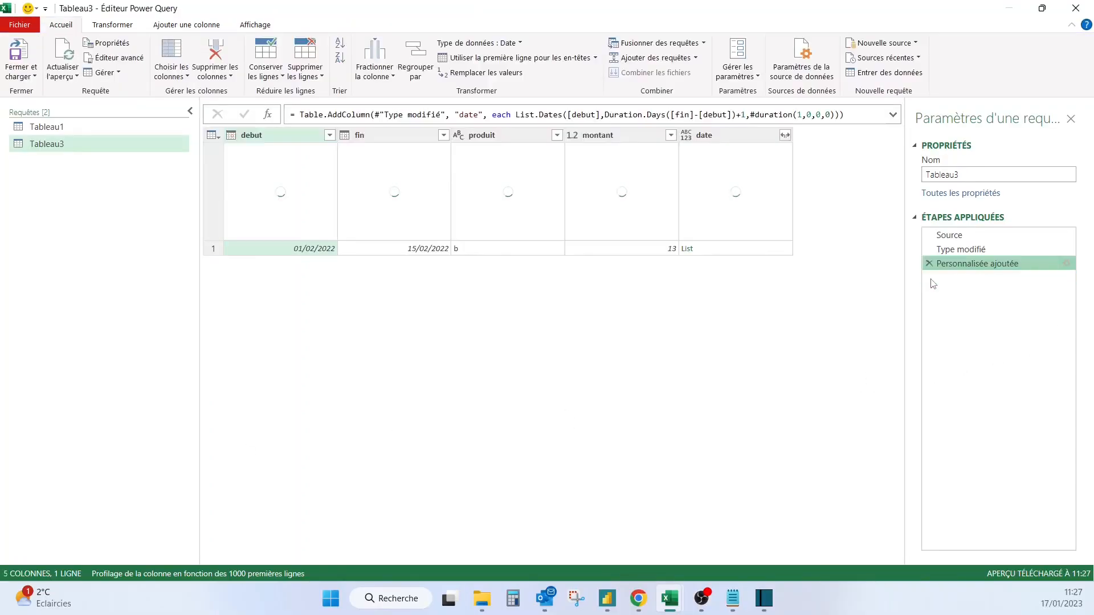
click(786, 135)
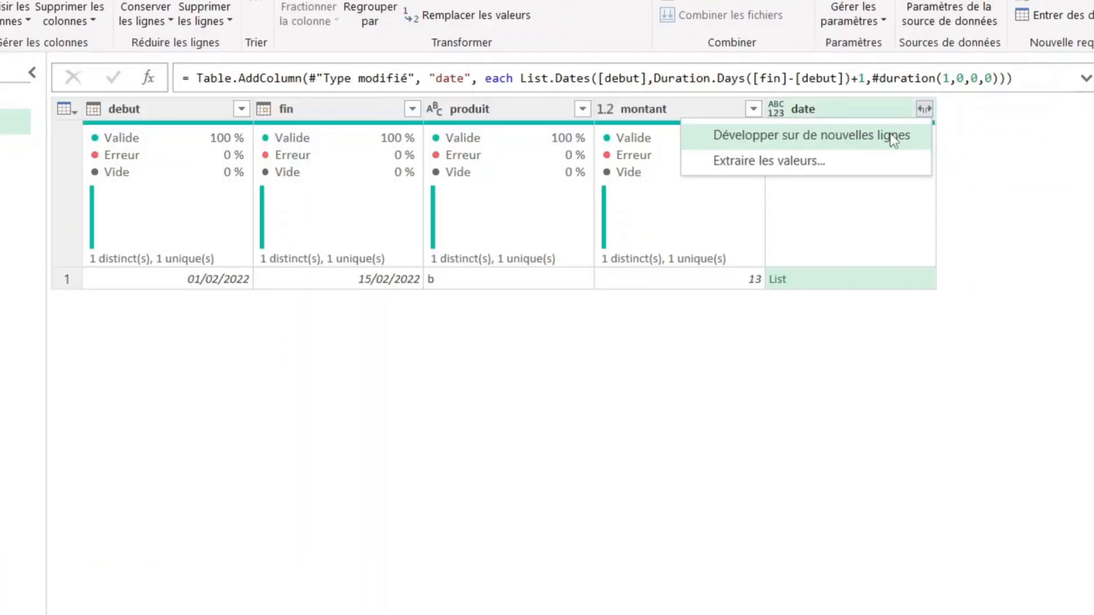
click(892, 137)
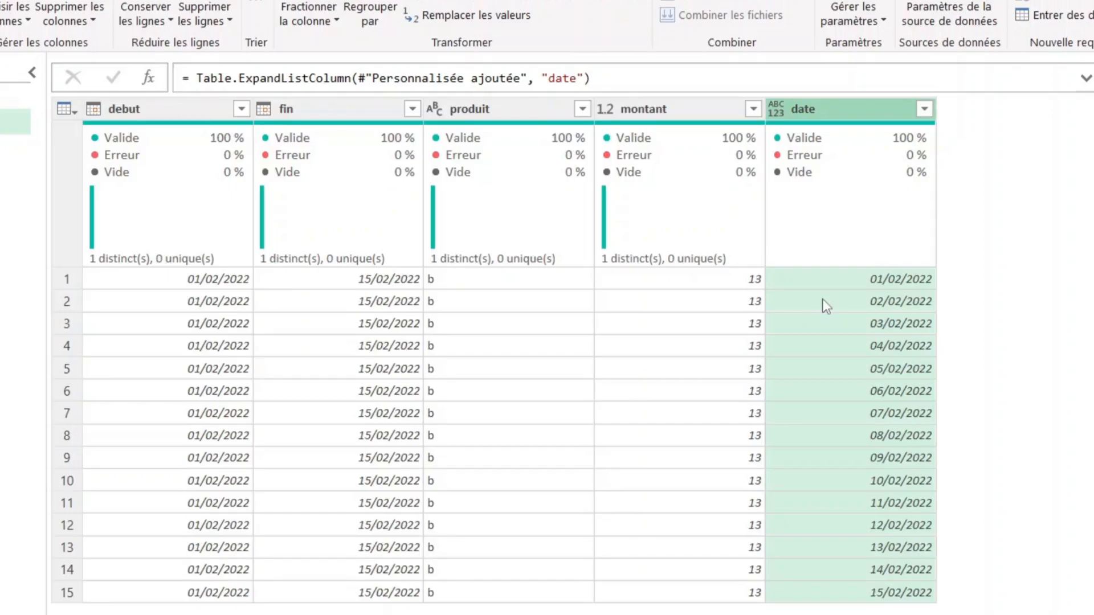
Remove the debut and fin columns from the expanded table
click(184, 117)
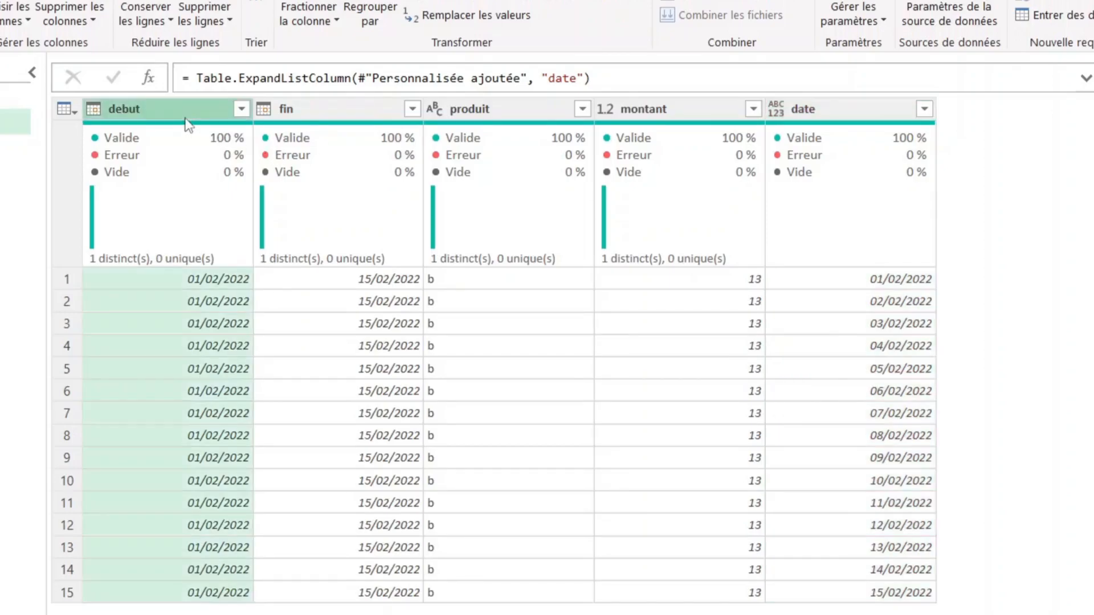
ctrl+click(309, 114)
right_click(310, 110)
click(392, 151)
Set the date column's data type to Date and move it before the produit column
click(473, 117)
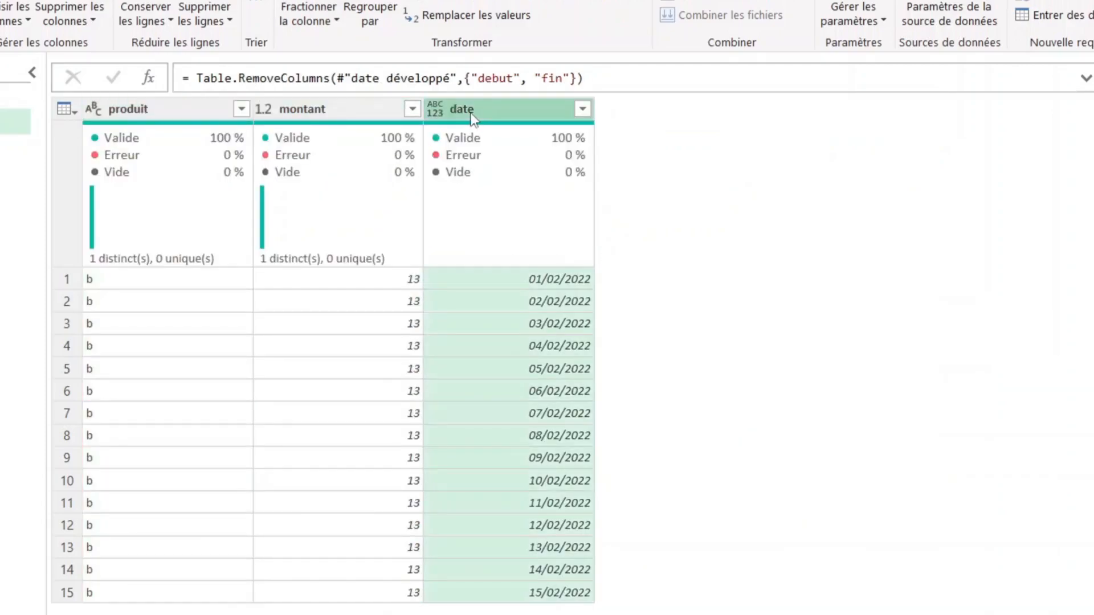
click(439, 113)
click(494, 247)
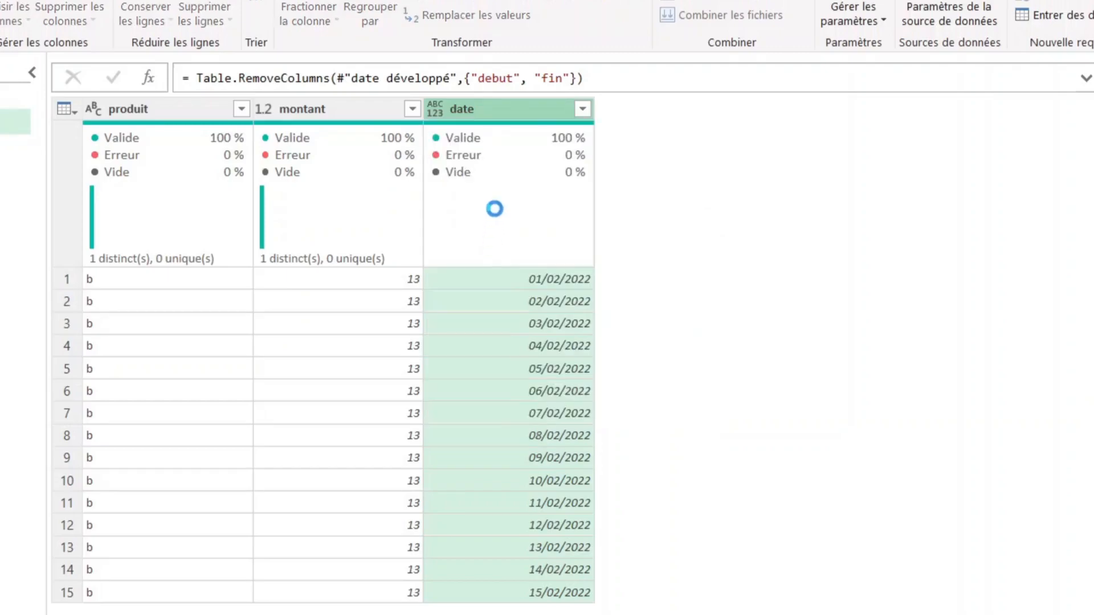
drag(507, 117, 151, 117)
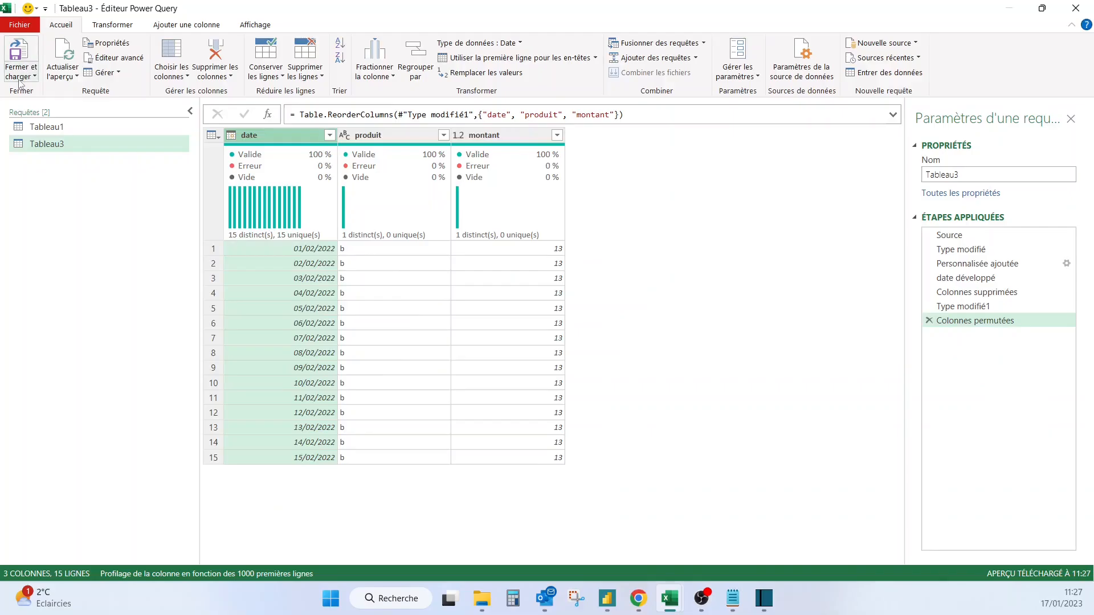
Close and load the query to a worksheet, and copy the whole resulting table including its headers
click(21, 80)
click(84, 107)
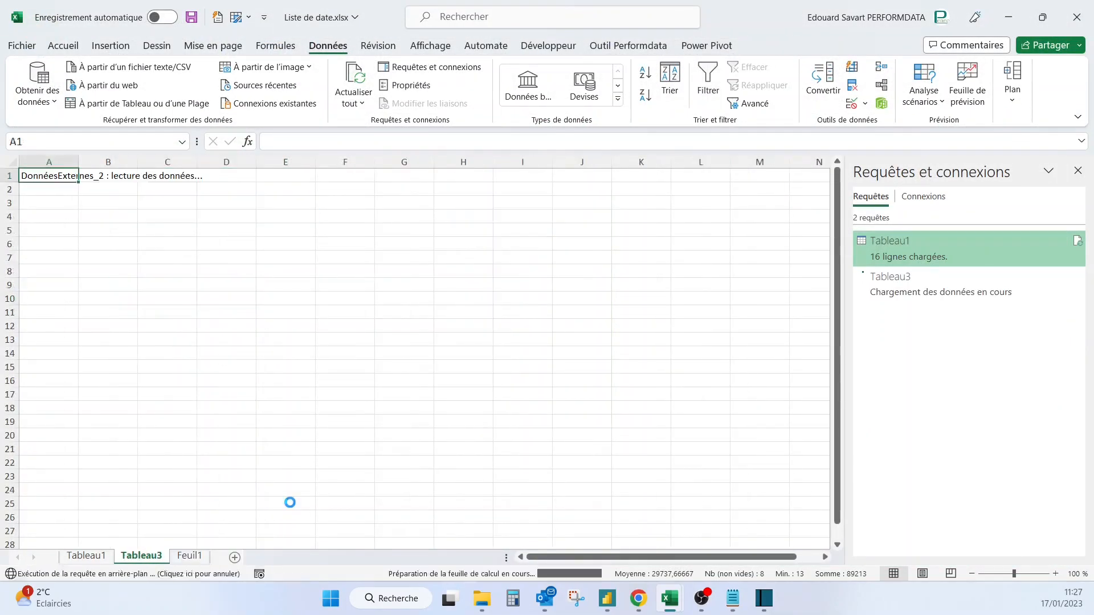
drag(145, 384, 39, 177)
key(ctrl+c)
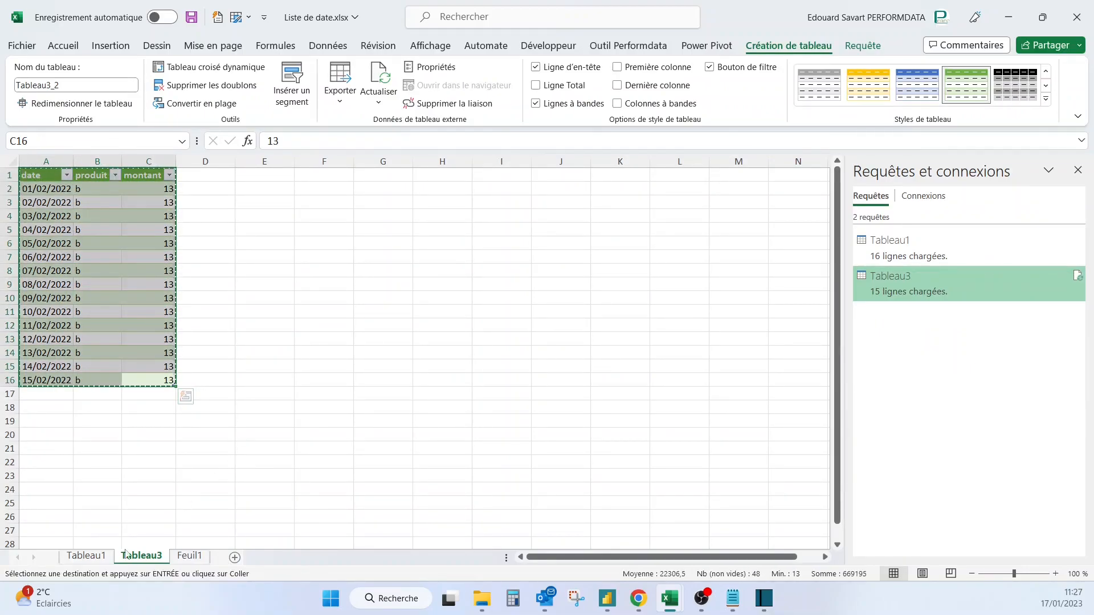
Paste the copied table on Feuil1 at J27, below the date table for product a, and check its dates
click(85, 556)
click(181, 561)
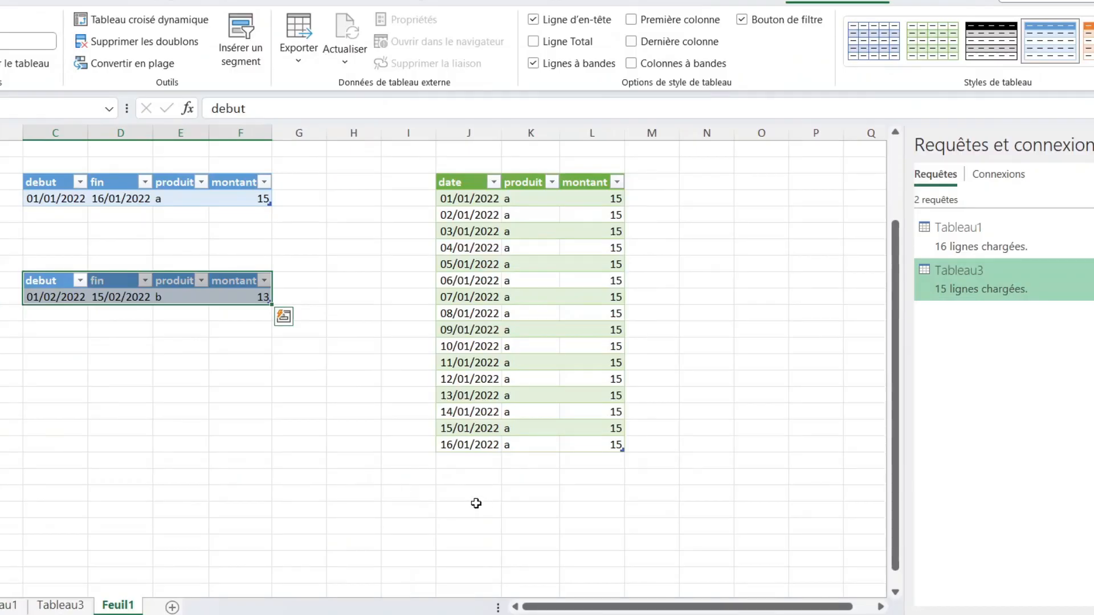
click(466, 477)
key(ctrl+v)
scroll(404, 284, down, 2)
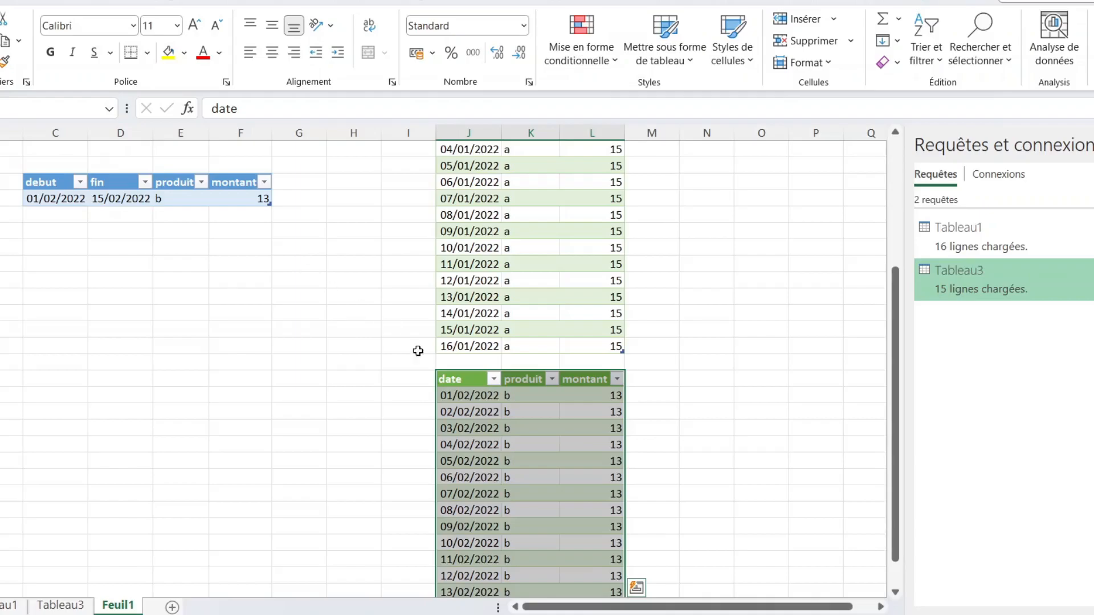
click(467, 402)
scroll(554, 400, down, 1)
scroll(553, 400, down, 1)
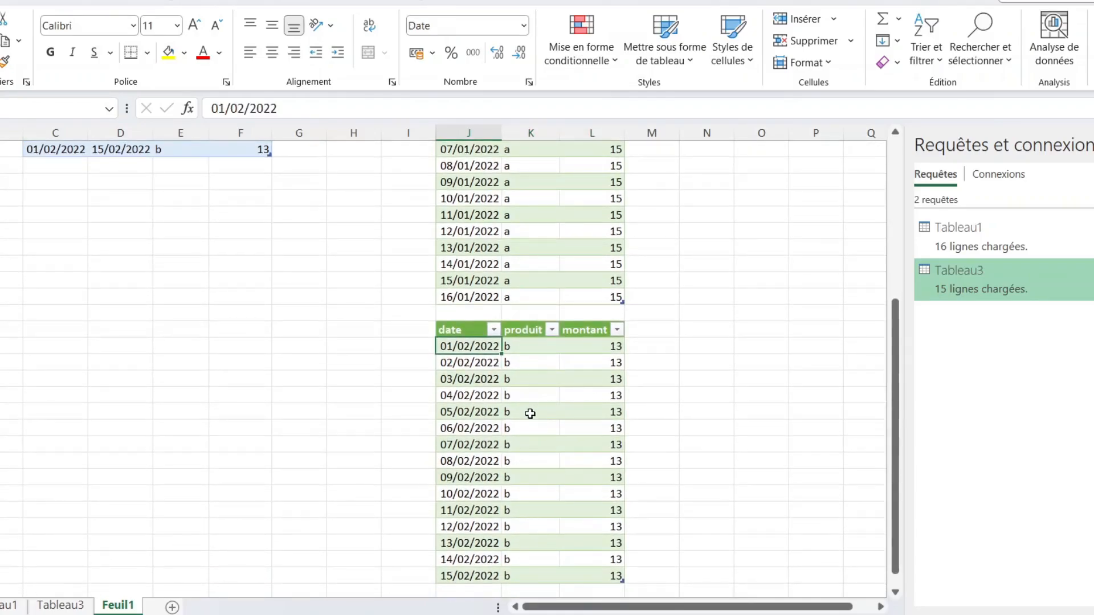
drag(482, 573, 487, 350)
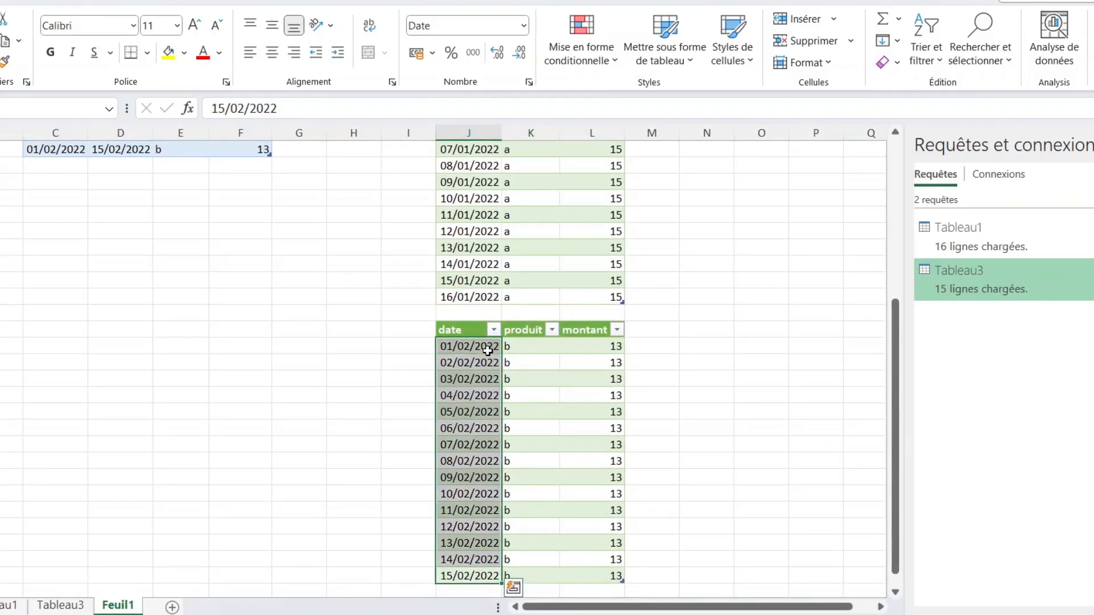
Add a row to the product b source table with debut 10/01/2022, fin 05/02/2022, produit c and montant 5
click(36, 166)
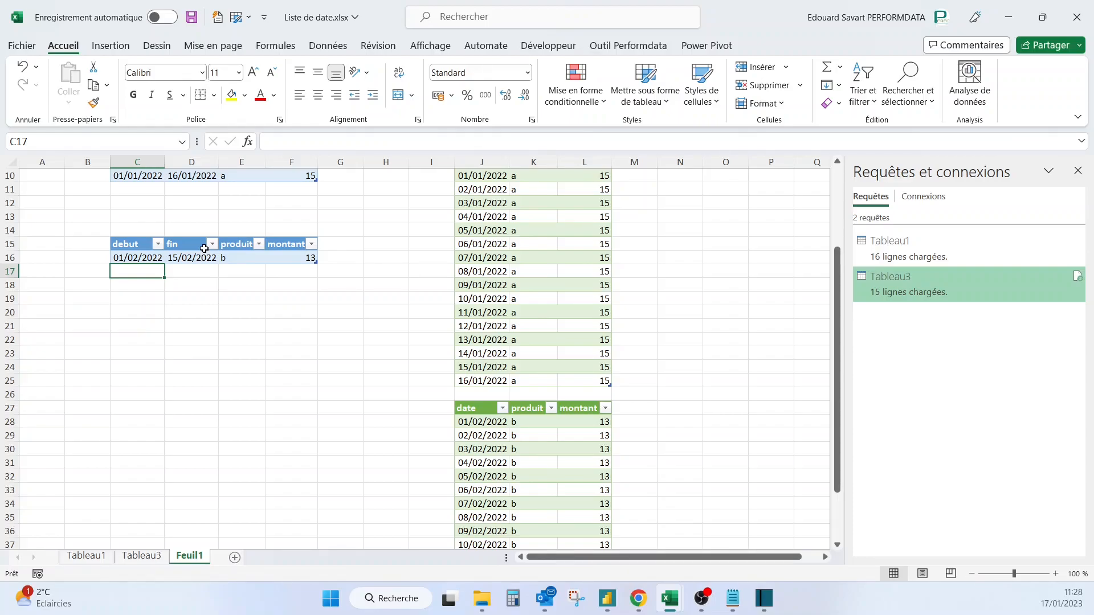
text(10/01)
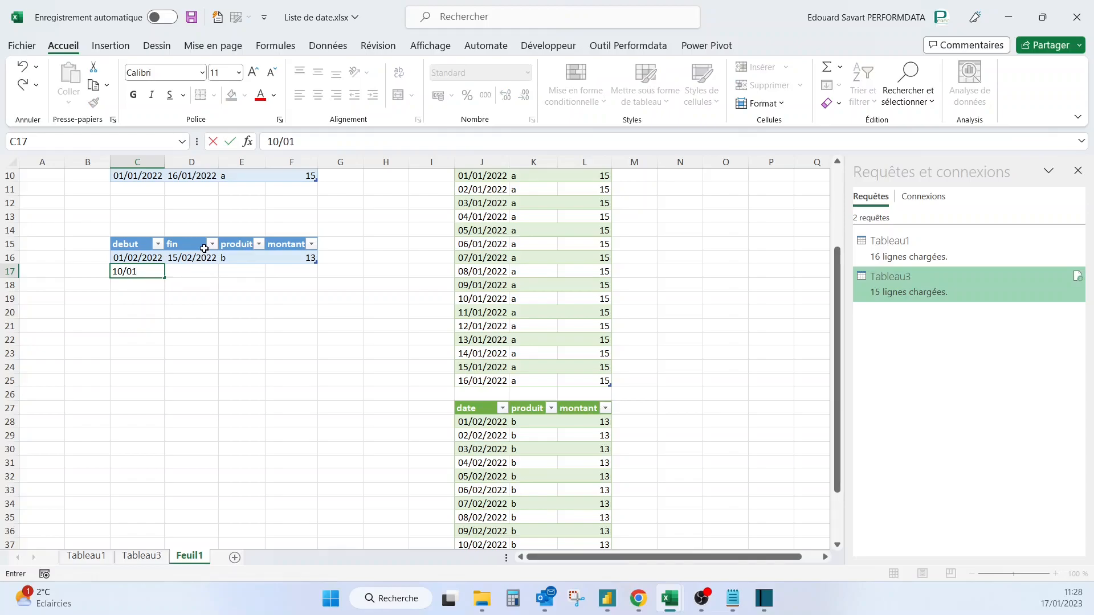
text(22)
key(Tab)
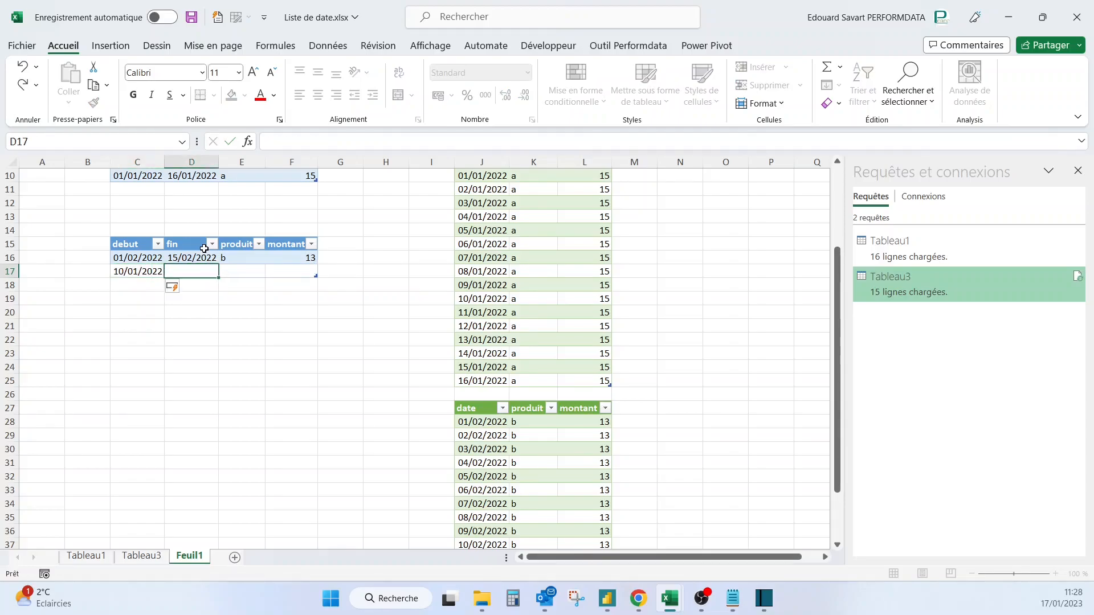
text(05/02/2022)
key(Tab)
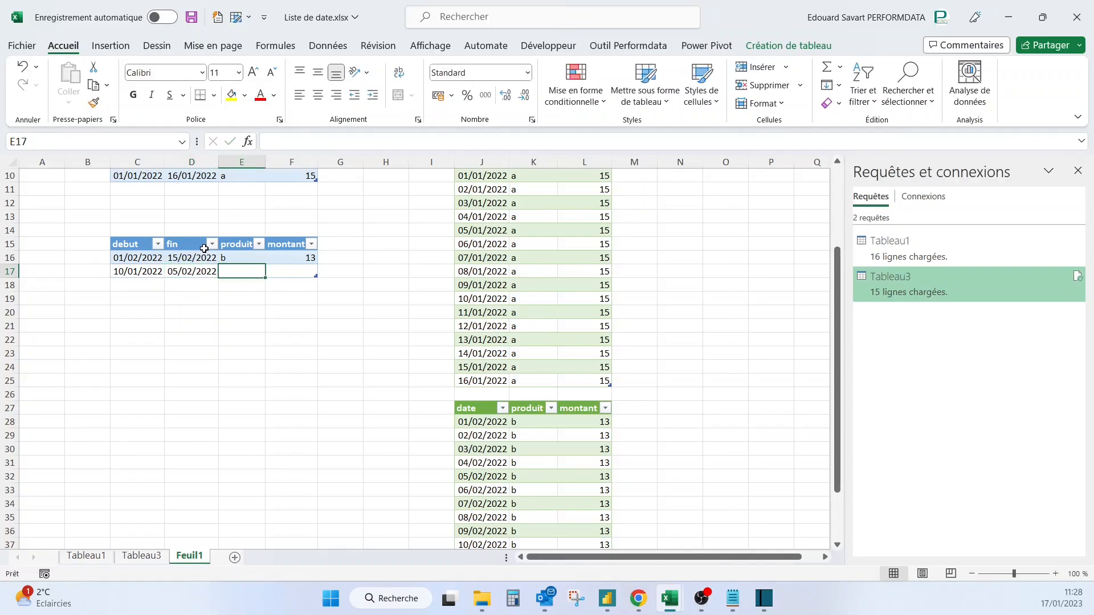
text(c)
key(Tab)
text(5)
key(Return)
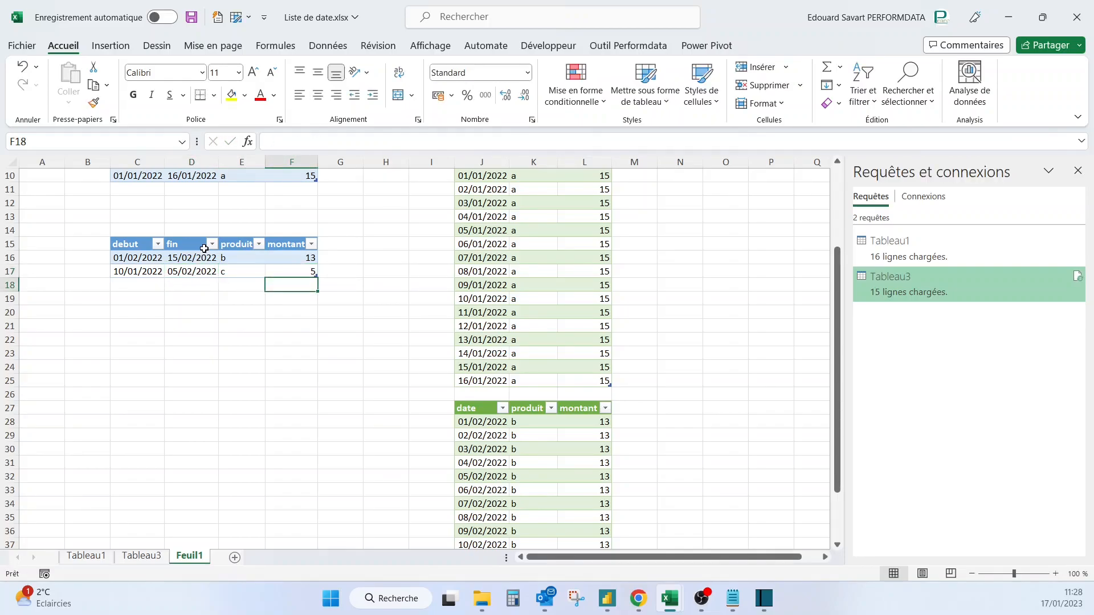
Refresh the pasted query table on Feuil1 and review its daily rows against the source ranges
right_click(473, 448)
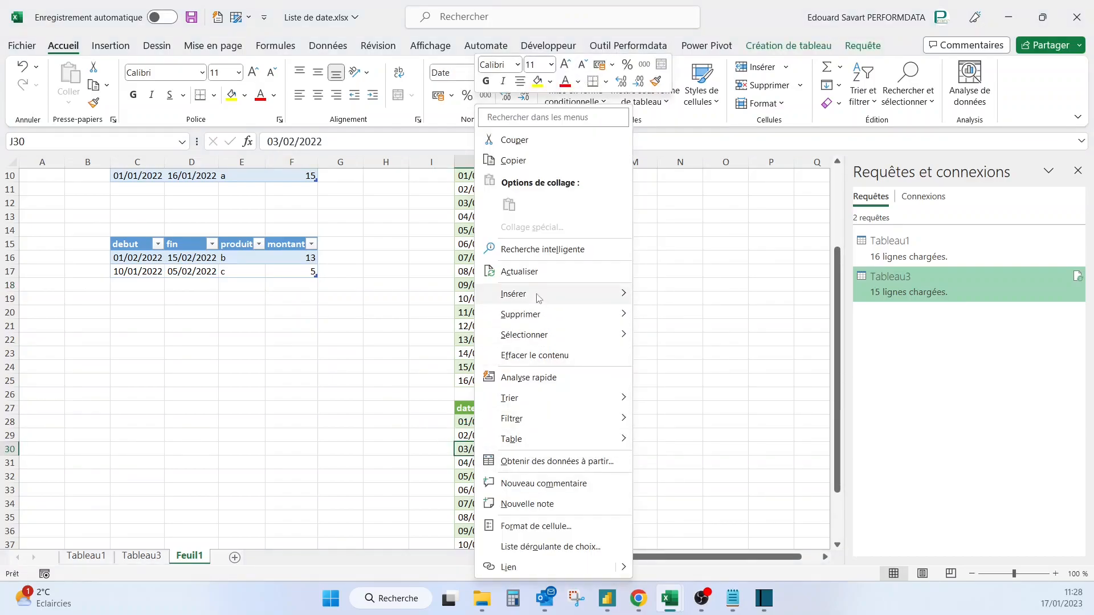
click(544, 282)
scroll(525, 438, down, 5)
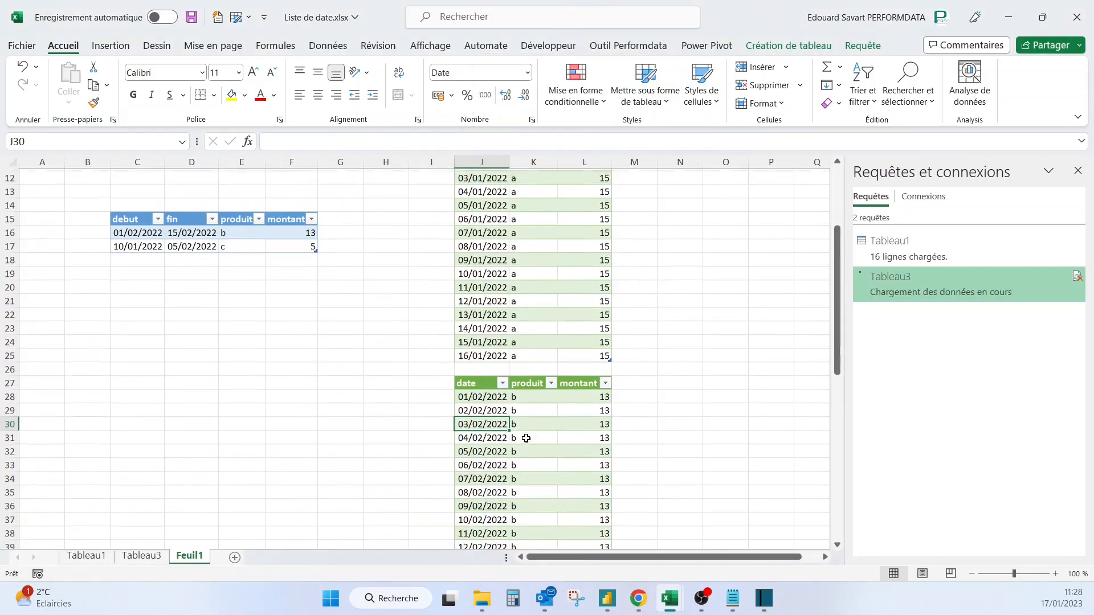
drag(487, 422, 602, 546)
scroll(602, 544, down, 3)
drag(487, 298, 502, 259)
scroll(561, 325, down, 6)
scroll(485, 268, up, 6)
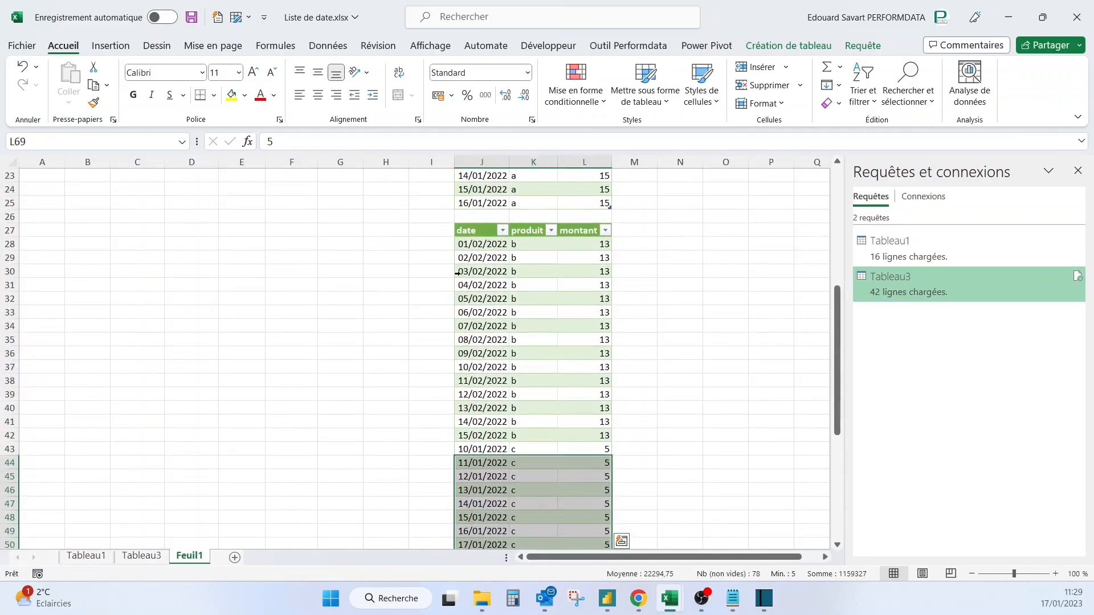
scroll(463, 271, up, 6)
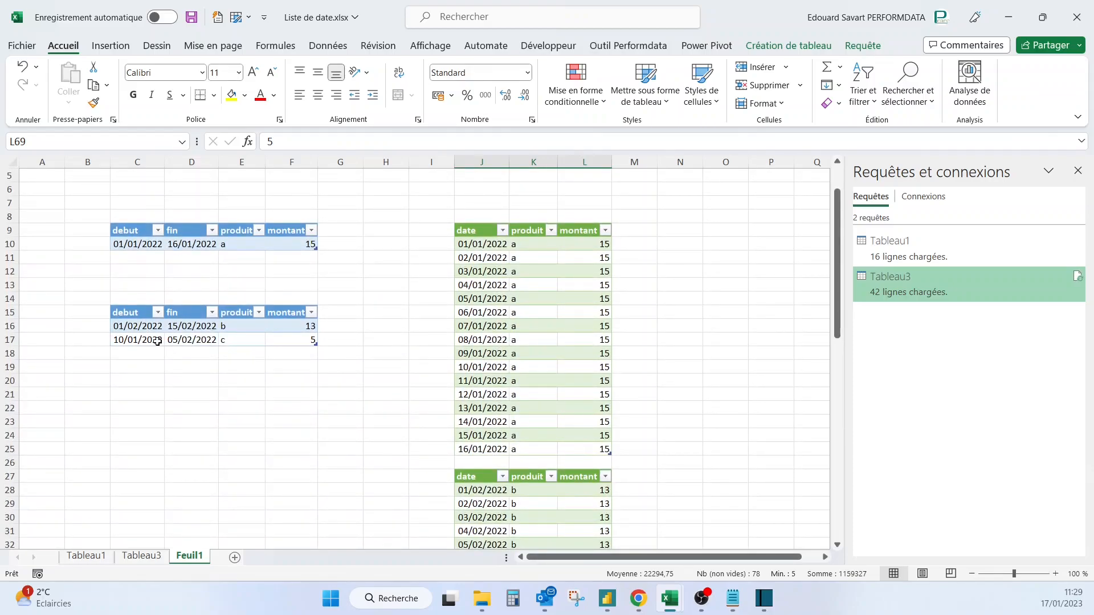